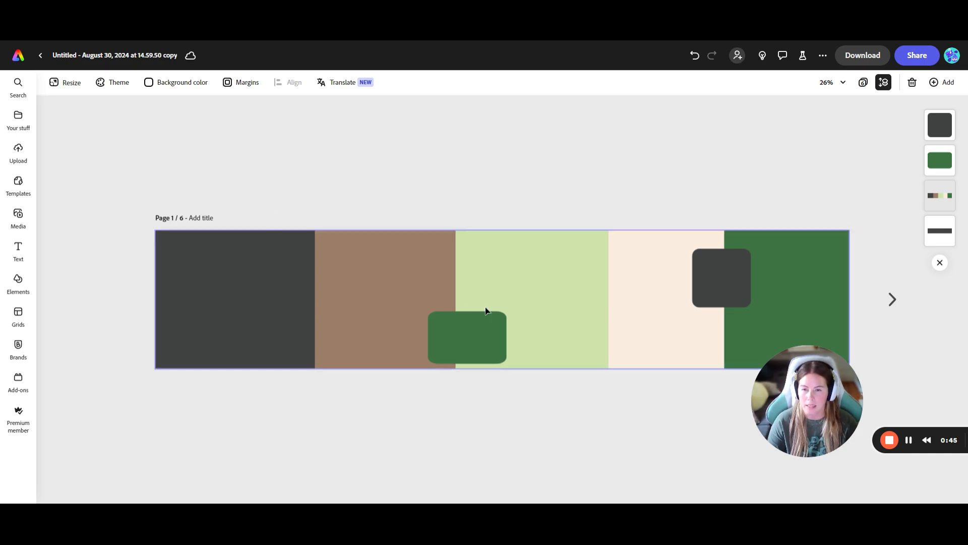
- Set the dark five-column guide grid's opacity to 41% and send it back to the bottom of the layer order
click(287, 319)
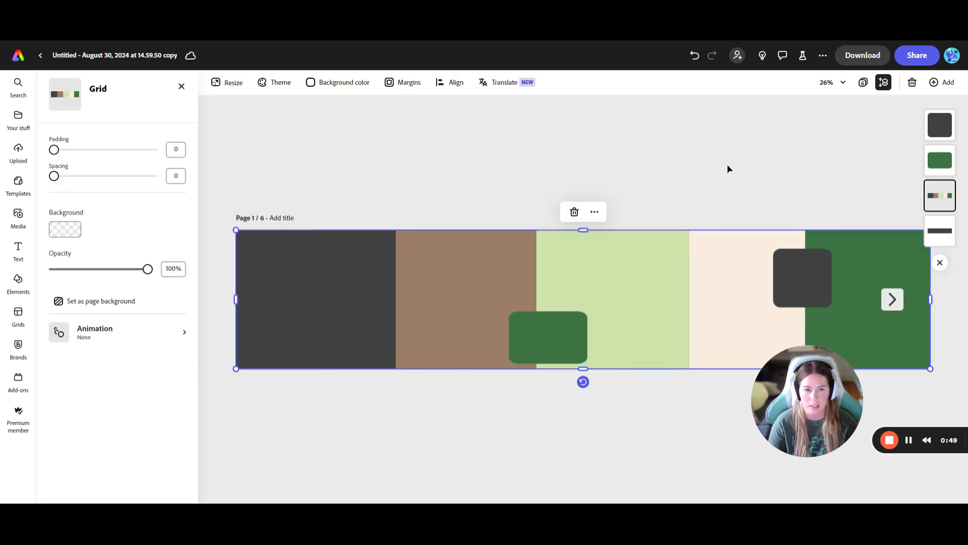
click(727, 165)
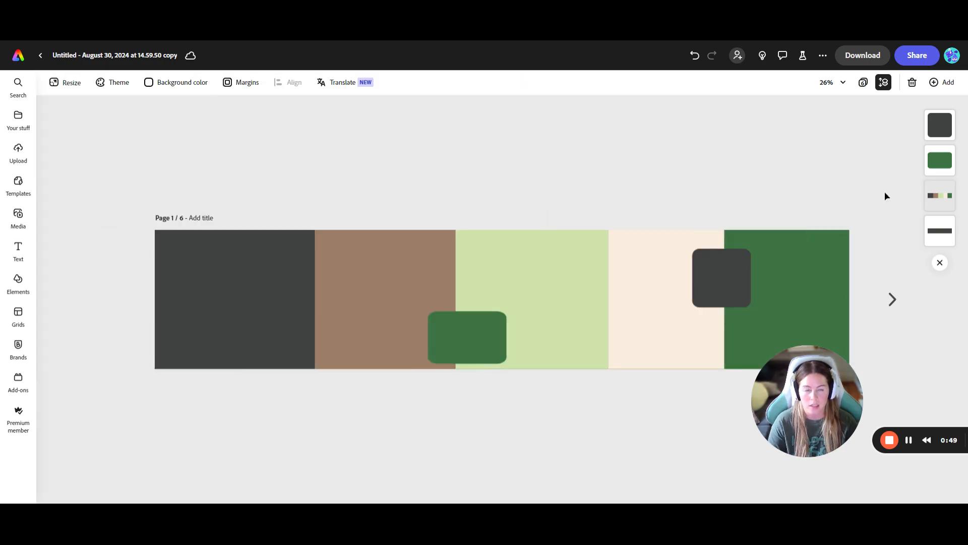
click(944, 231)
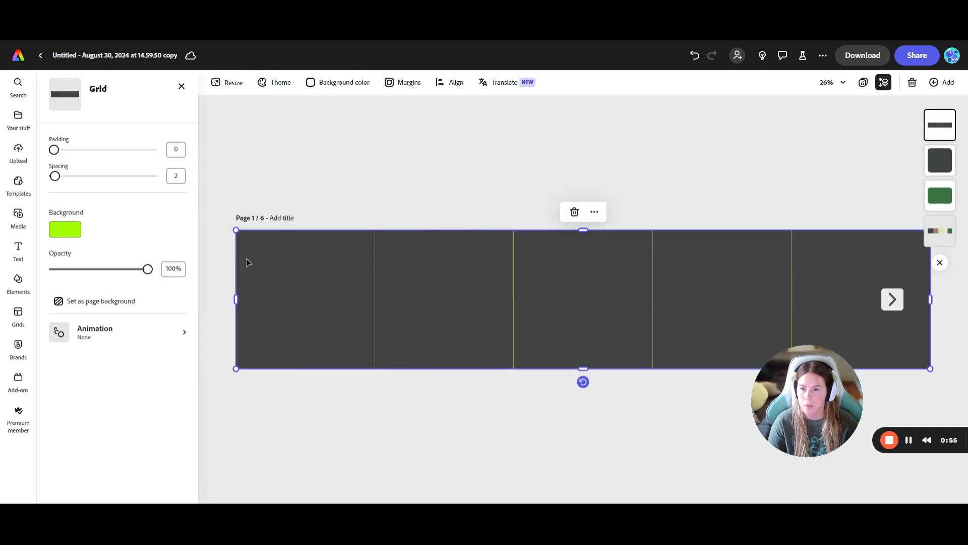
drag(147, 270, 92, 270)
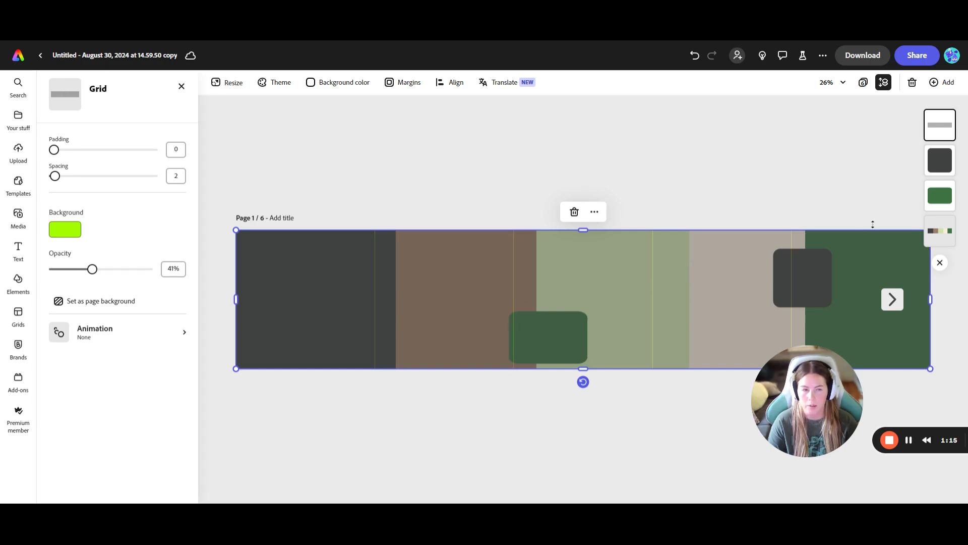
drag(941, 133, 958, 232)
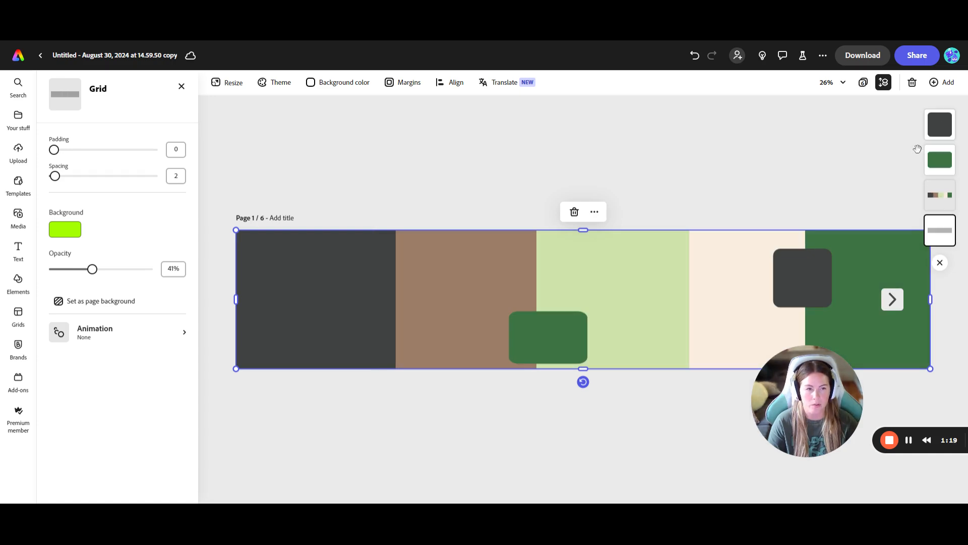
- Fill the first, dark grey grid cell with an uploaded photo of the woman holding a laptop in a red armchair
click(347, 271)
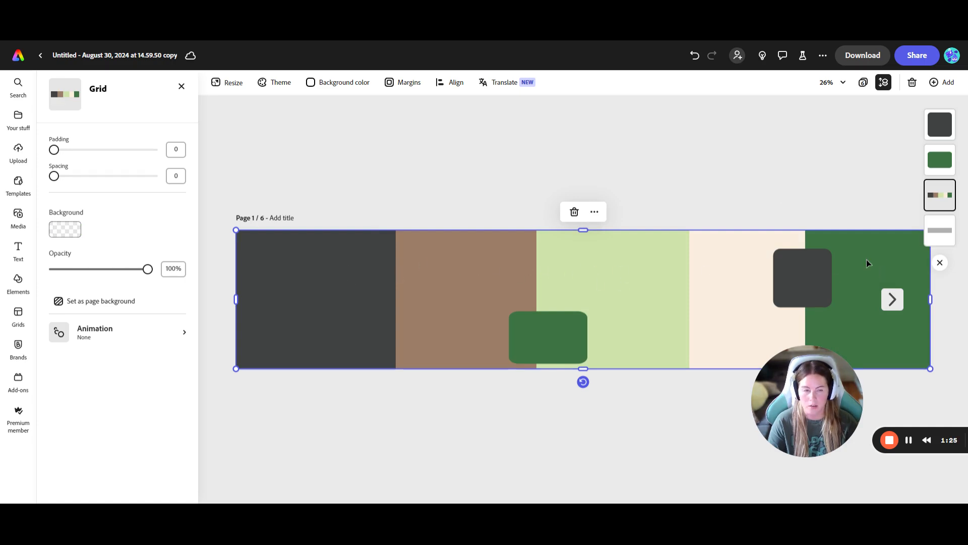
click(324, 289)
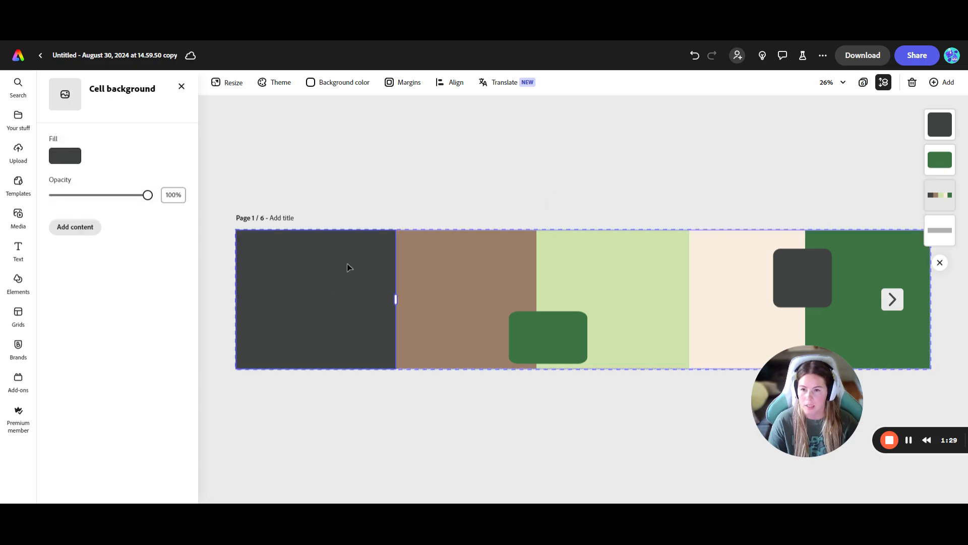
click(399, 211)
click(439, 262)
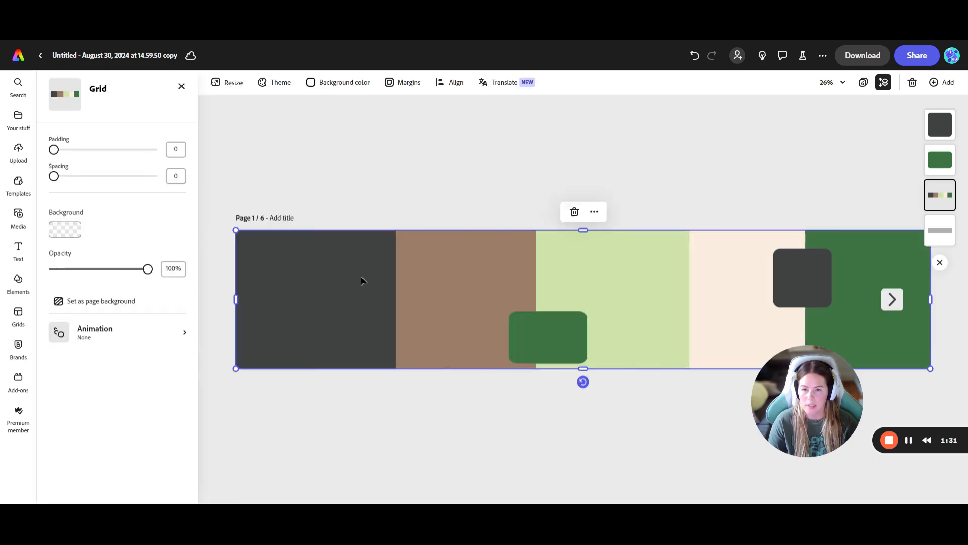
click(360, 281)
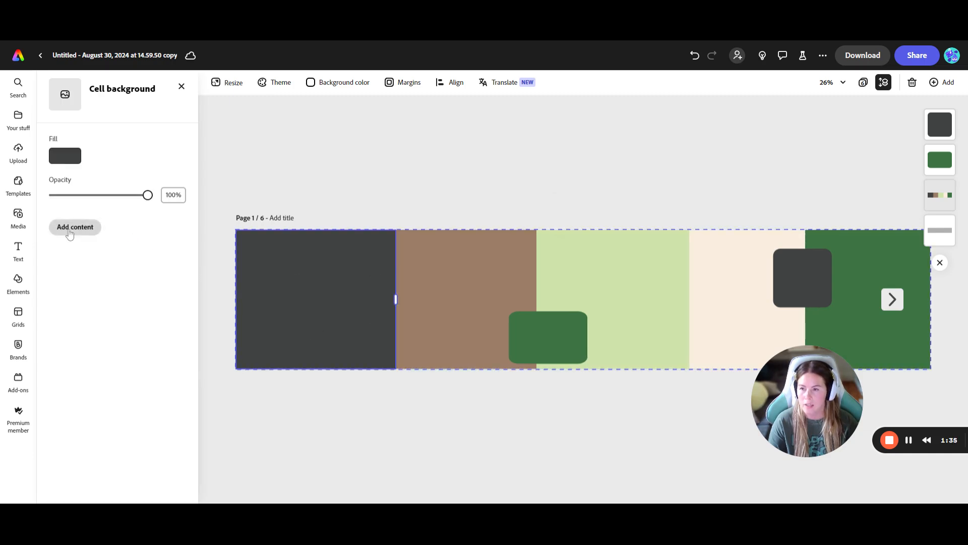
click(75, 227)
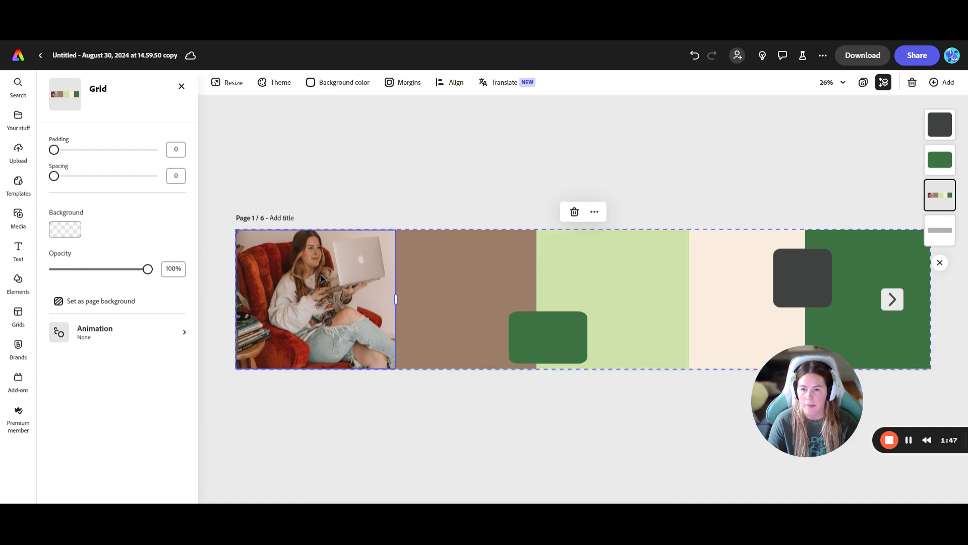
- Shift the laptop photo slightly downward within its grid cell to leave more space above the woman's head
click(321, 277)
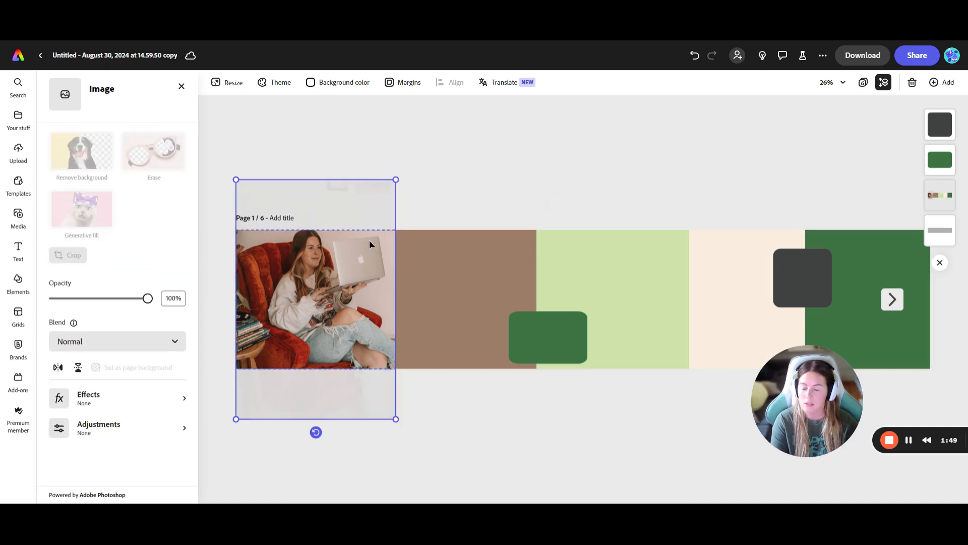
key(shift+Down)
key(shift+Down)
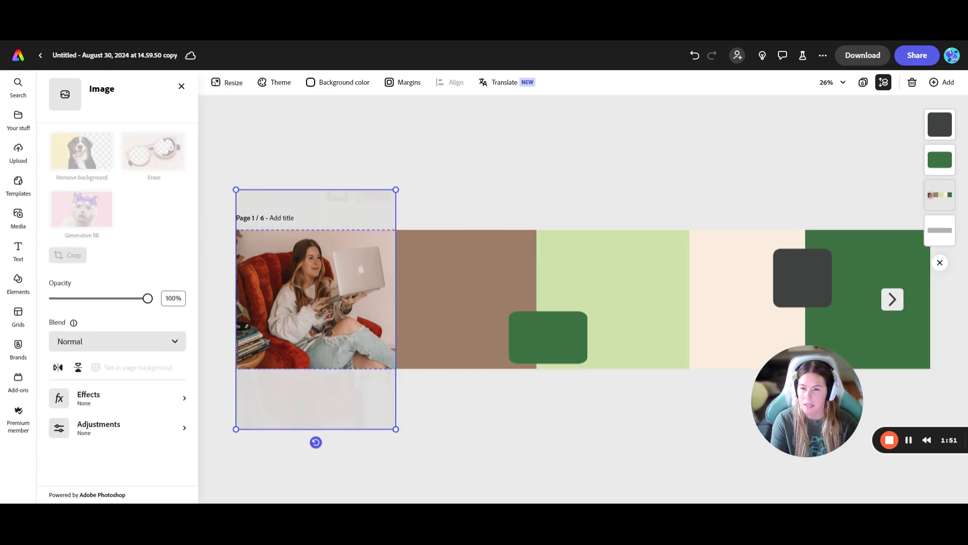
mouse_move(348, 256)
mouse_down()
mouse_move(351, 272)
mouse_move(344, 252)
mouse_move(357, 249)
mouse_up()
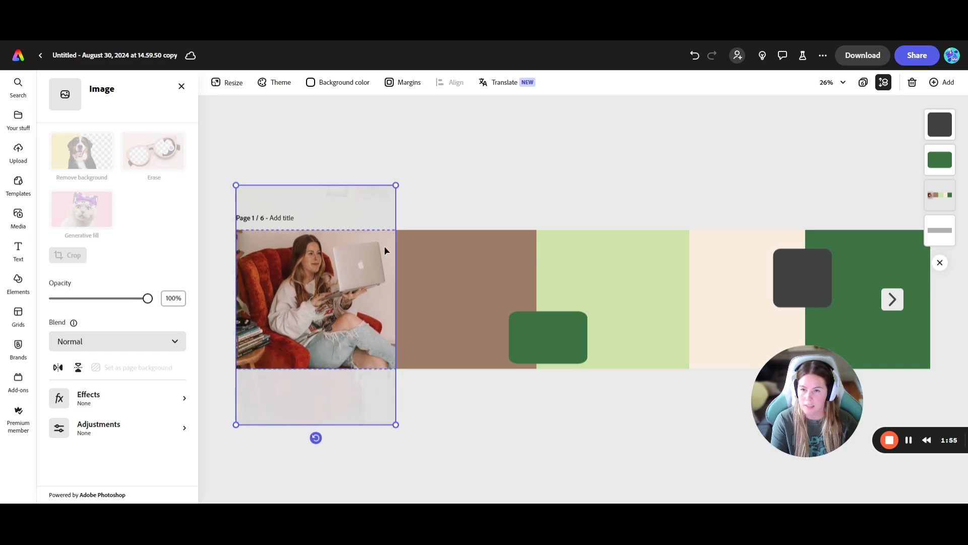
key(shift+Down)
key(shift+Up)
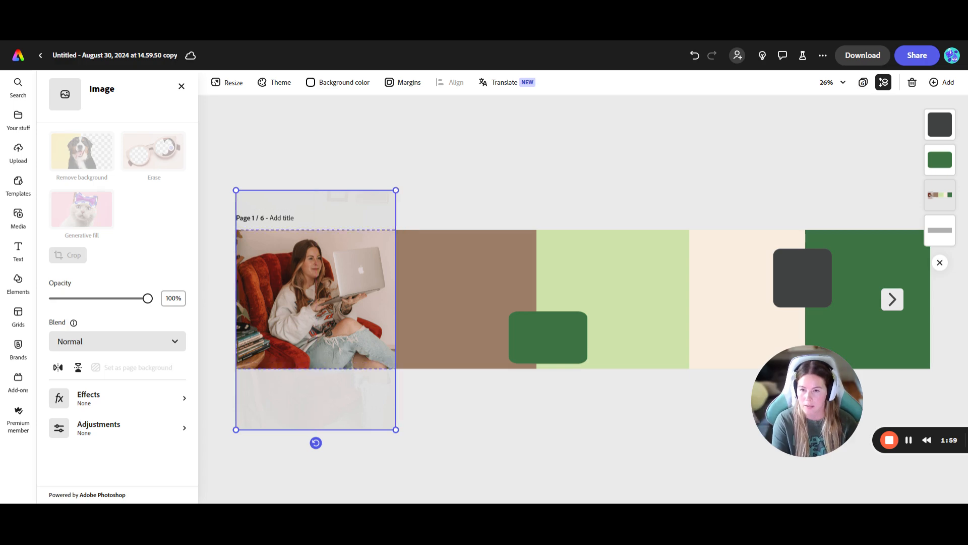
- Fill the brown cell with the photo of hands lighting a match and the light green cell with the woman on the phone
click(438, 189)
click(440, 280)
click(440, 279)
click(440, 278)
click(441, 279)
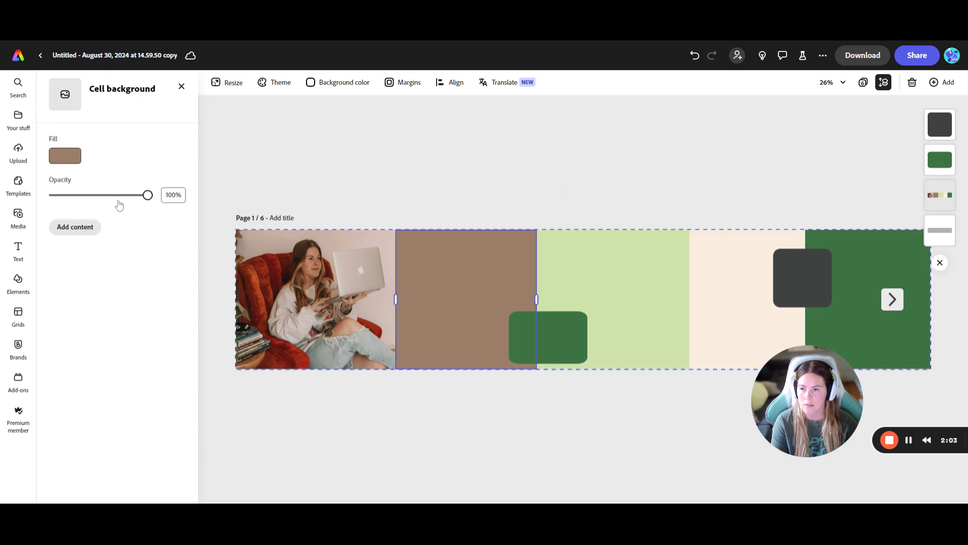
click(83, 229)
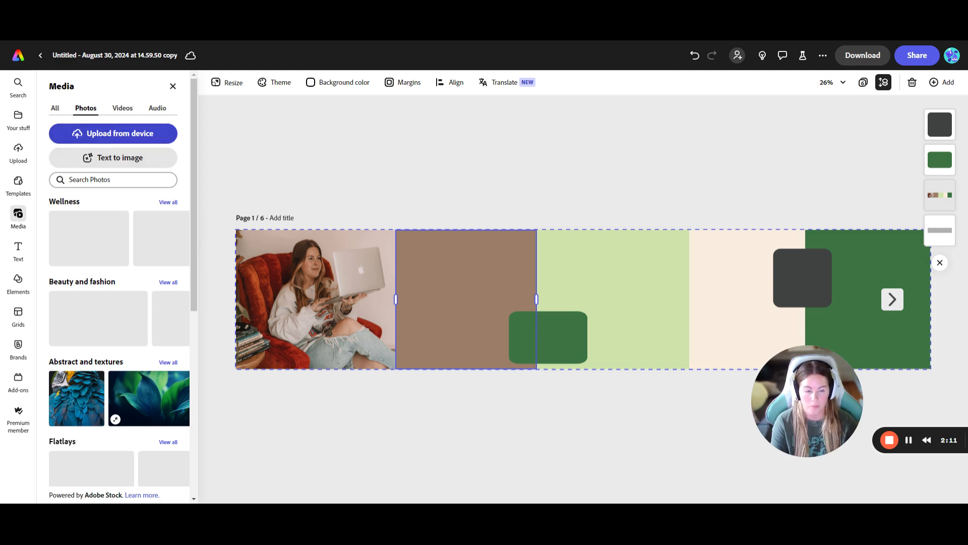
click(620, 301)
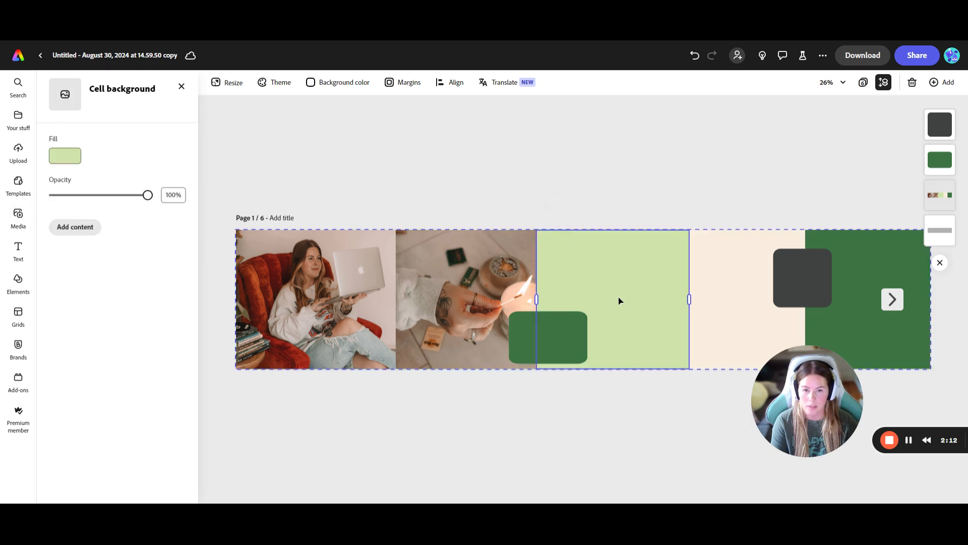
click(54, 231)
click(121, 136)
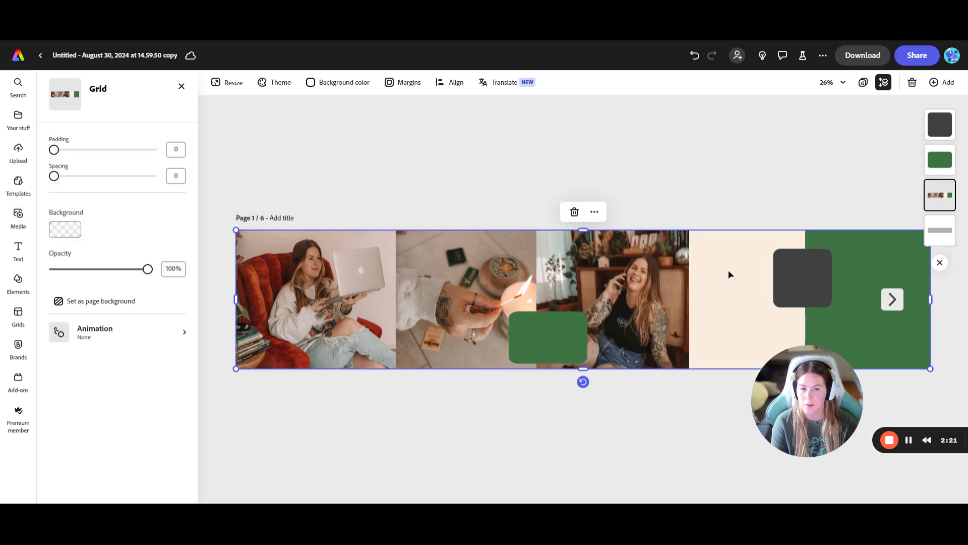
- Fill the cream cell with the bookshelf photo and the dark green cell with the photo of a person behind stacked books
click(729, 274)
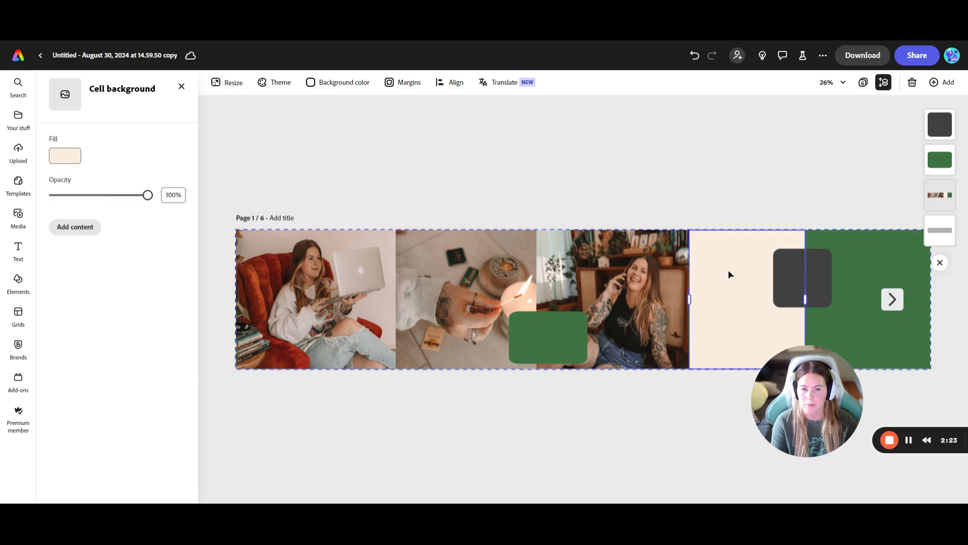
click(74, 227)
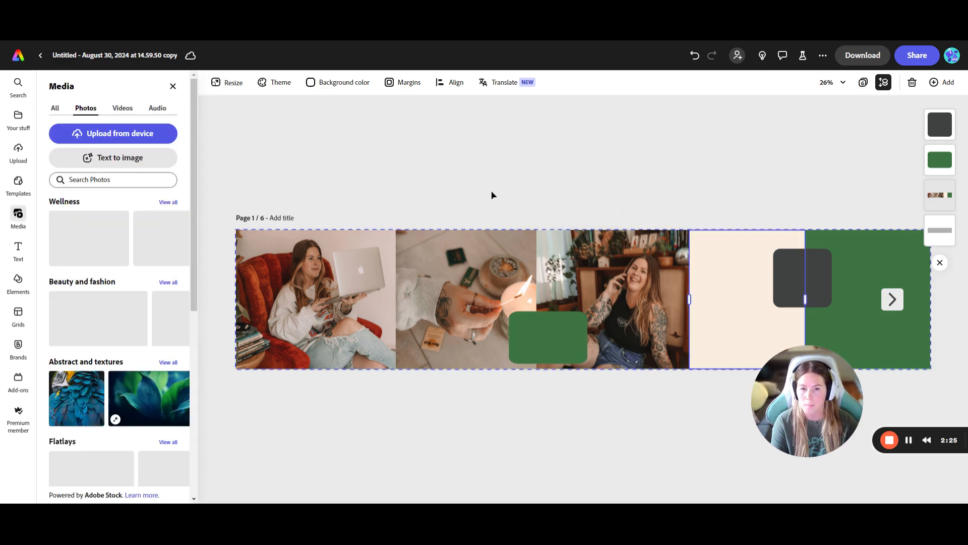
click(124, 136)
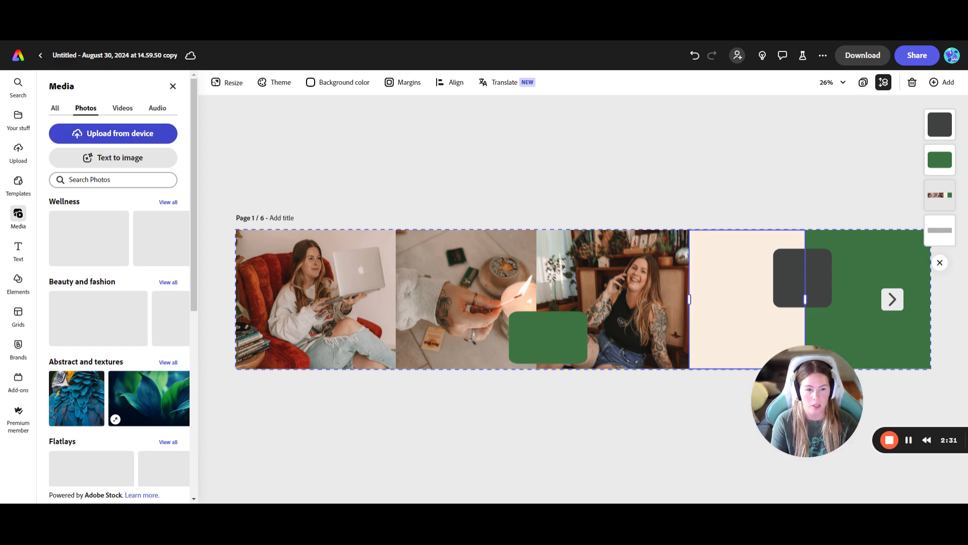
click(843, 243)
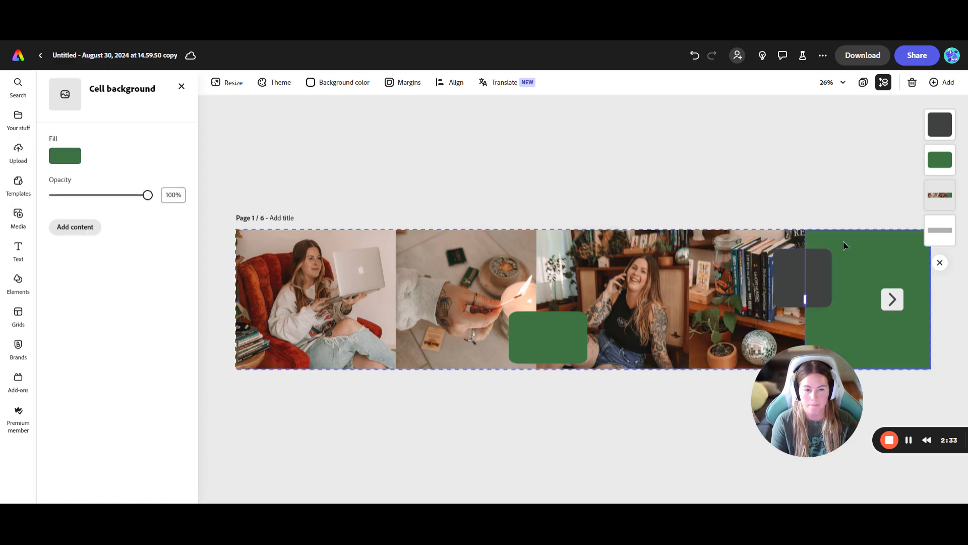
click(83, 226)
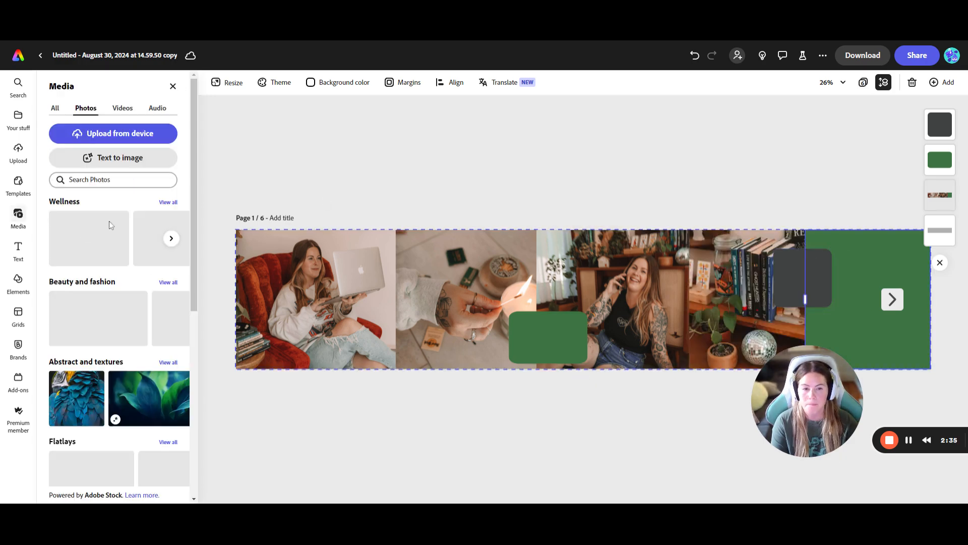
click(139, 138)
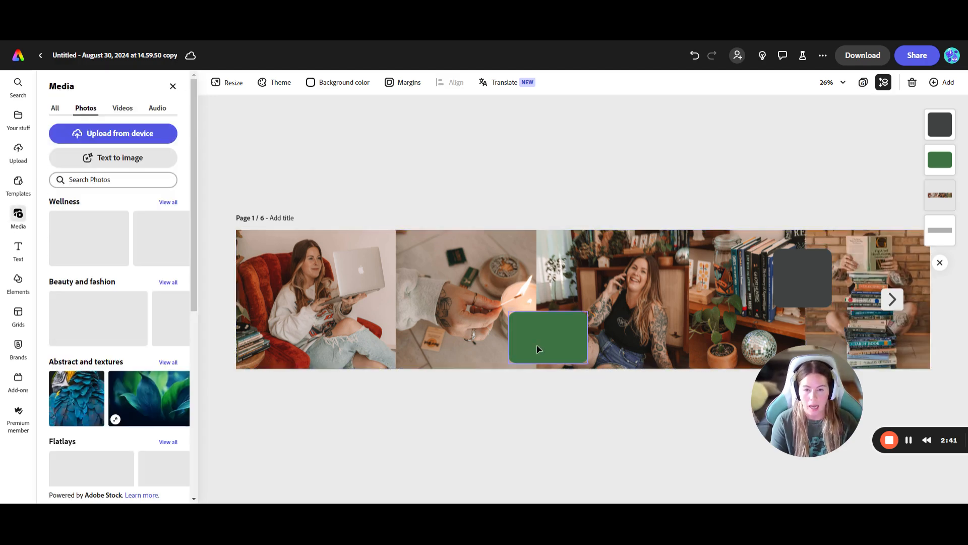
- Replace the green rounded rectangle's image with the uploaded photo of plants and wooden cabinets
click(533, 347)
click(816, 277)
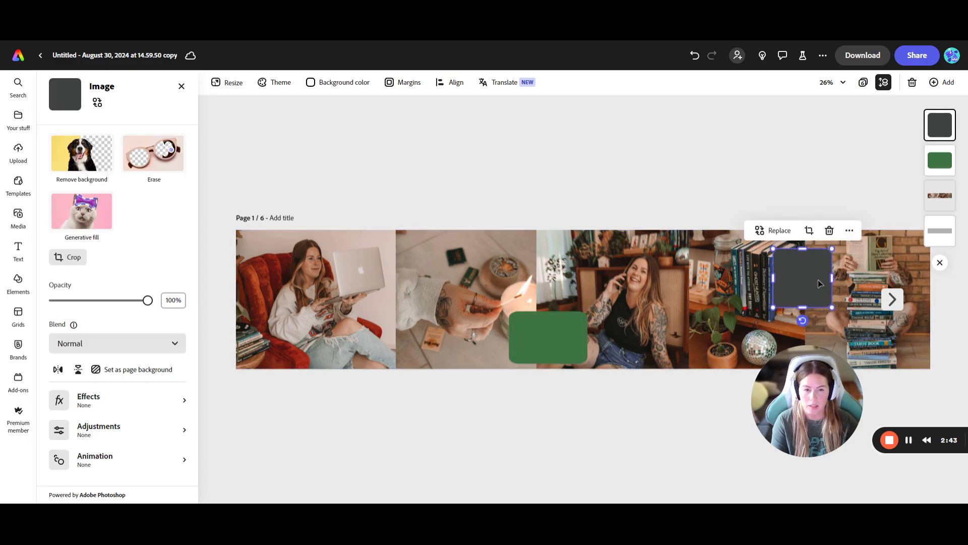
click(545, 325)
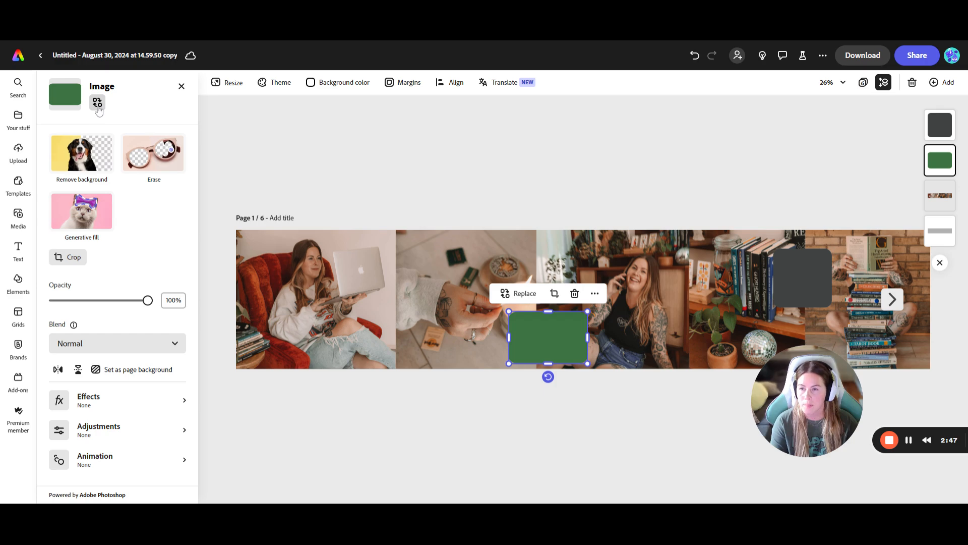
click(515, 294)
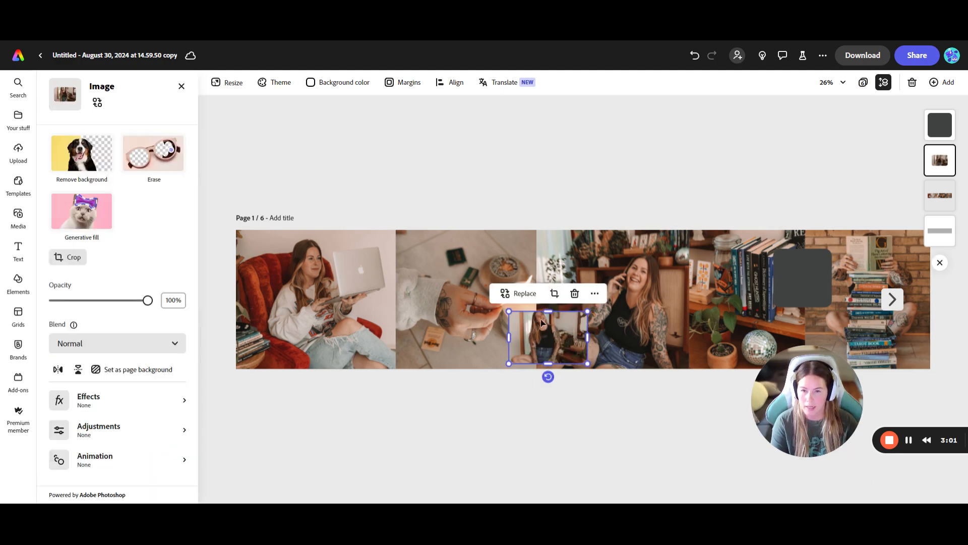
click(524, 296)
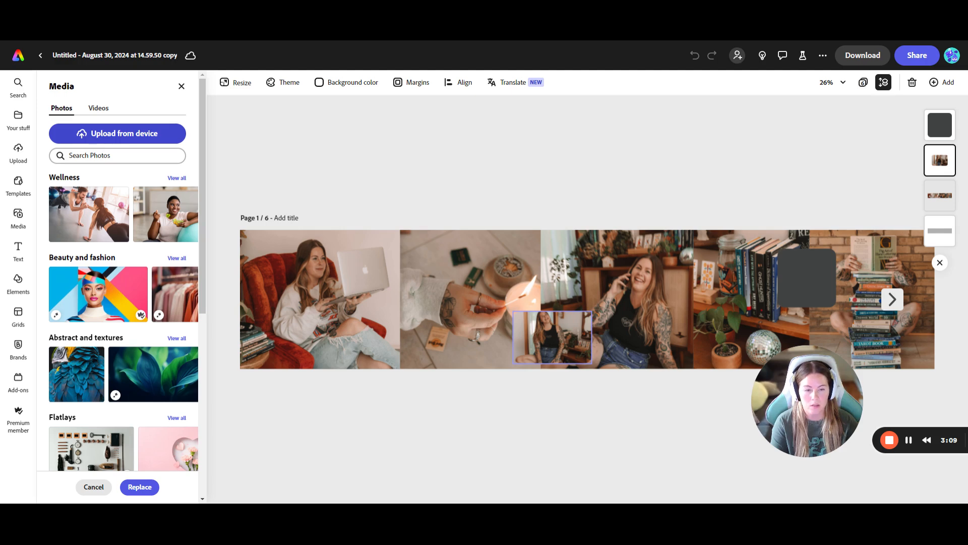
- Replace the dark grey rounded square's image with the uploaded photo of the woman sitting in a mirror reflection
click(780, 268)
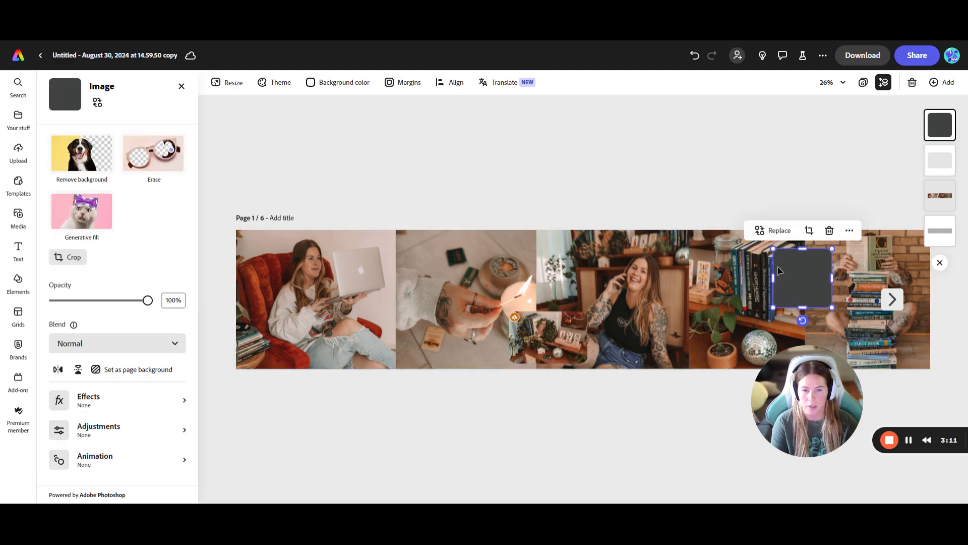
click(774, 230)
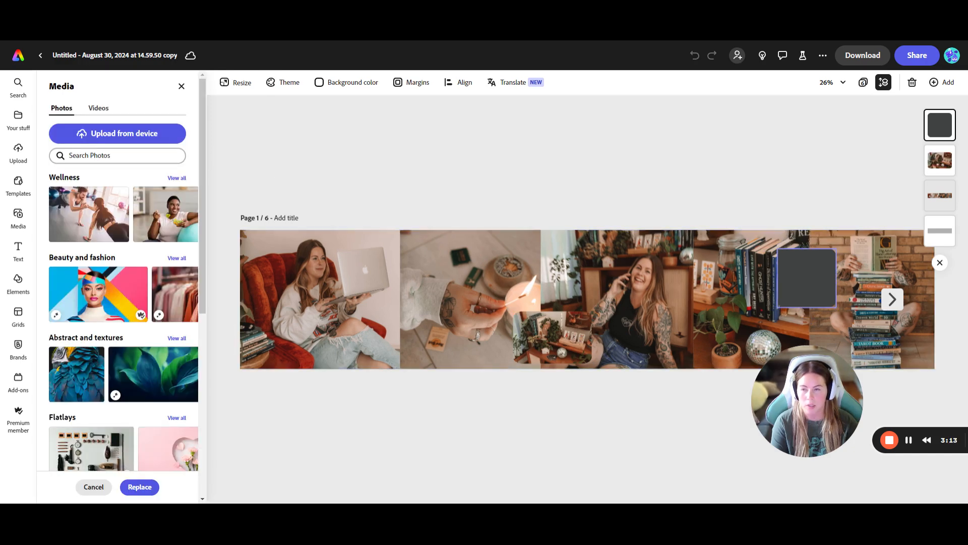
click(124, 136)
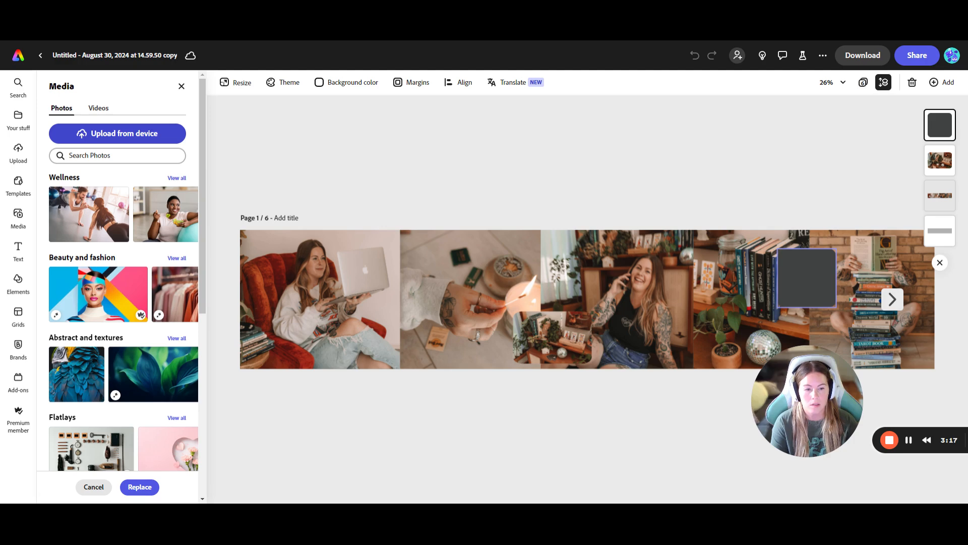
- Shift the mirror-reflection photo slightly upward inside its rounded square crop
double_click(802, 293)
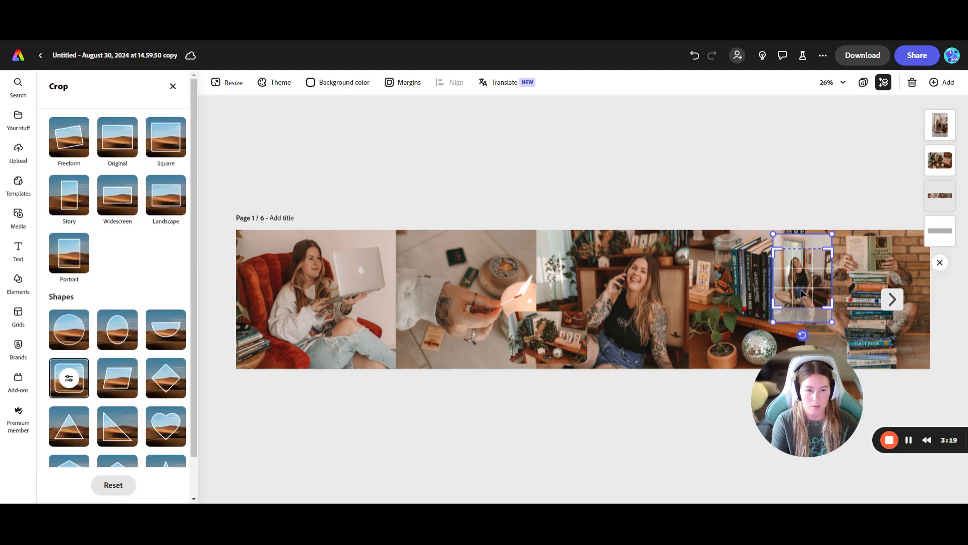
drag(801, 290, 801, 287)
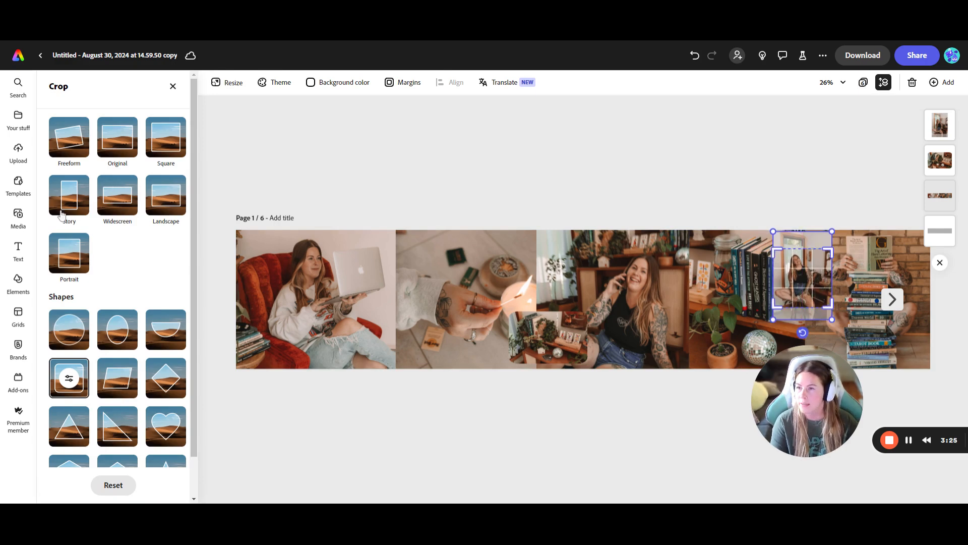
scroll(116, 385, down, 1)
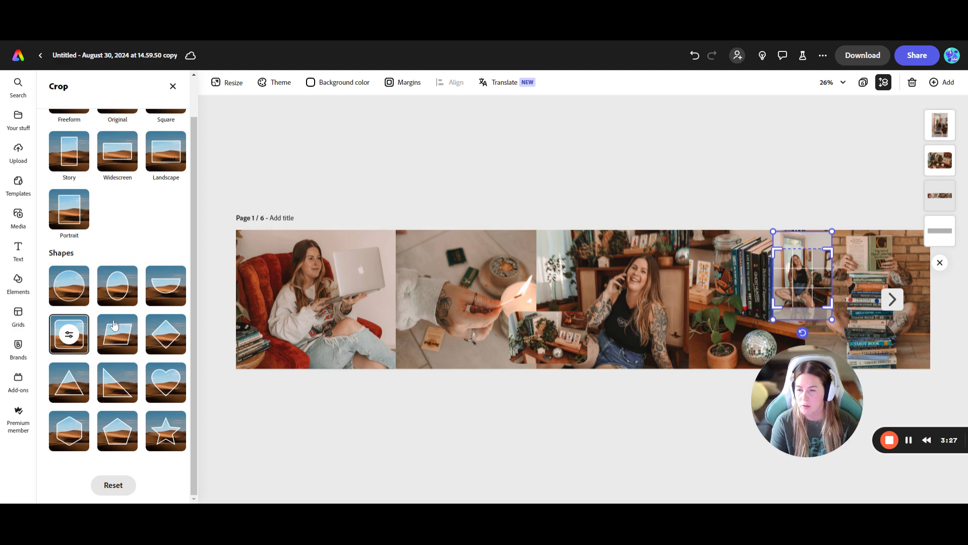
click(121, 298)
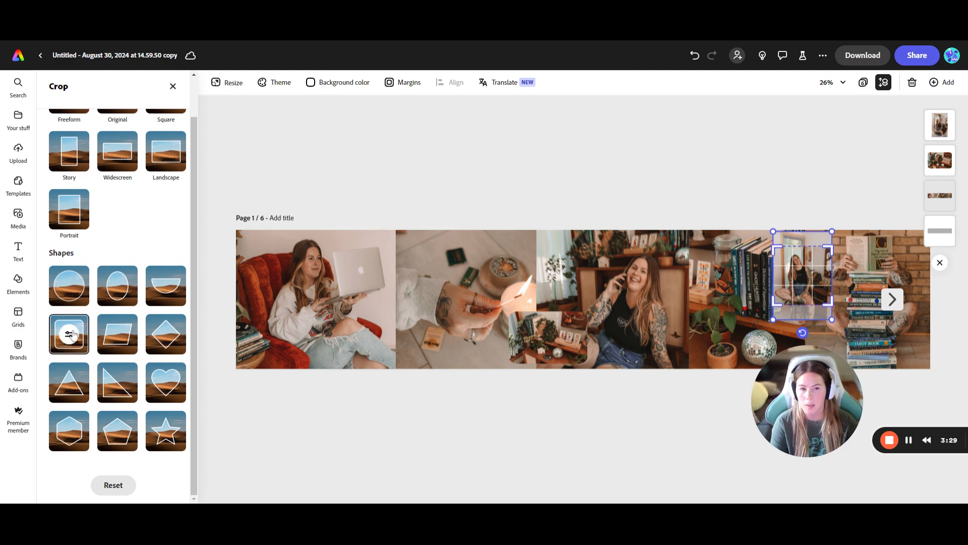
click(706, 149)
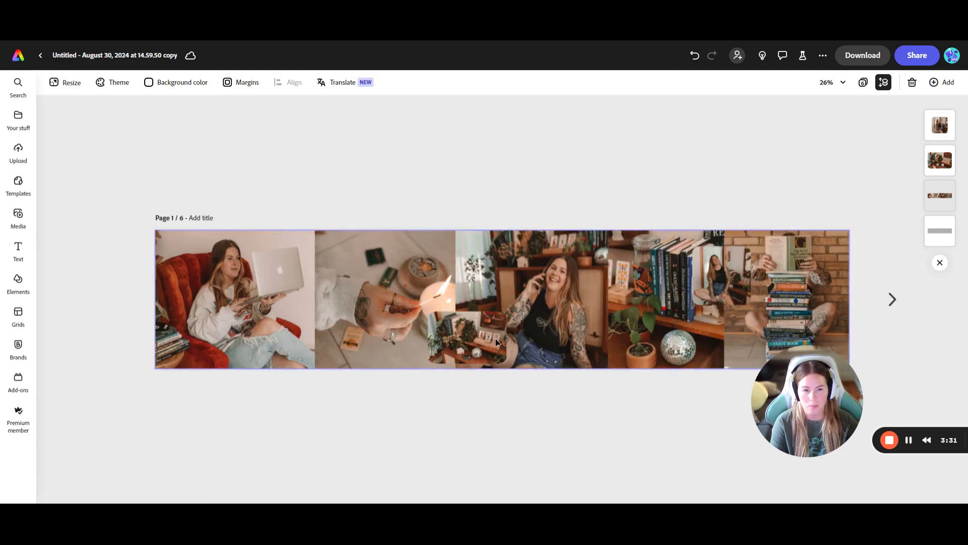
- View the crop options for the rounded photo of plants and wooden cabinets
click(497, 353)
click(496, 359)
double_click(516, 352)
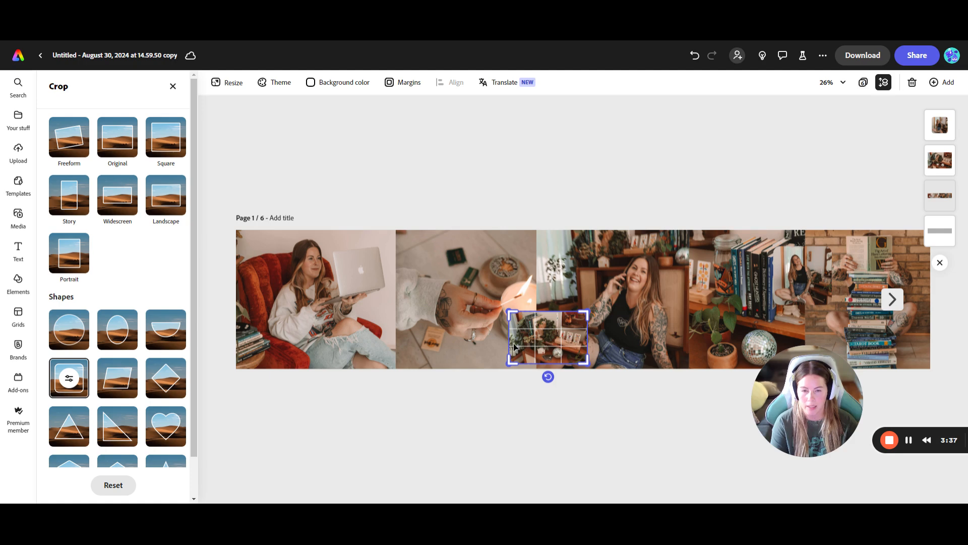
scroll(119, 383, down, 1)
scroll(119, 383, up, 1)
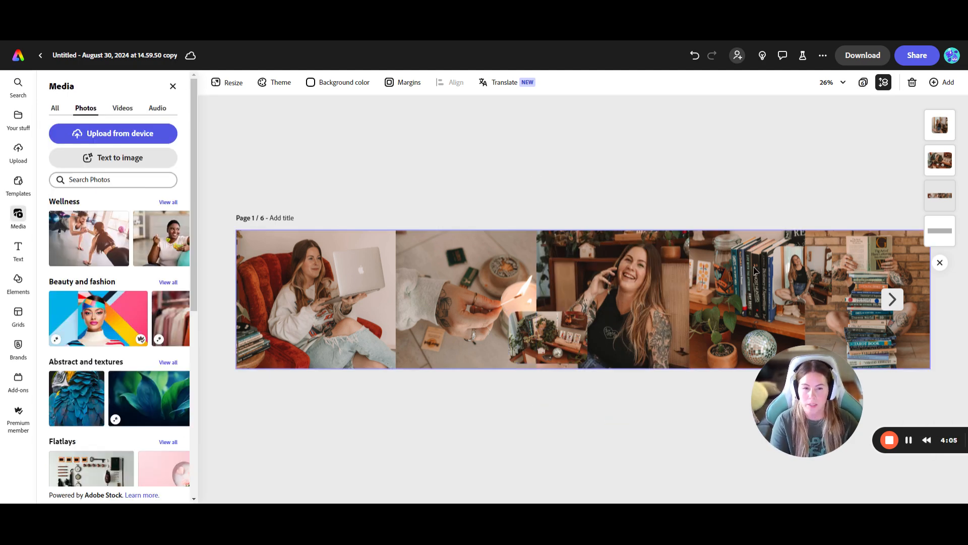
- Check how the photo of the woman on the phone is framed within its grid cell
click(646, 271)
click(638, 277)
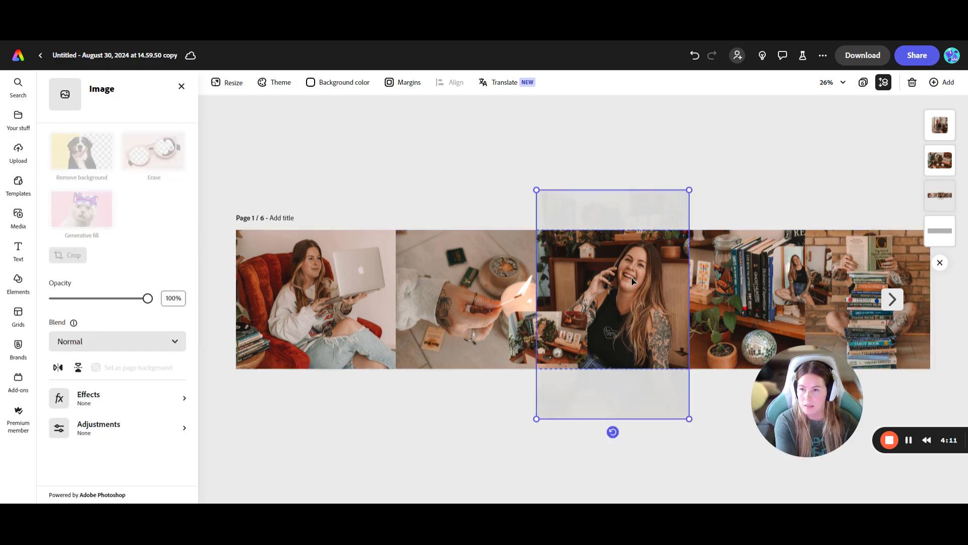
click(703, 205)
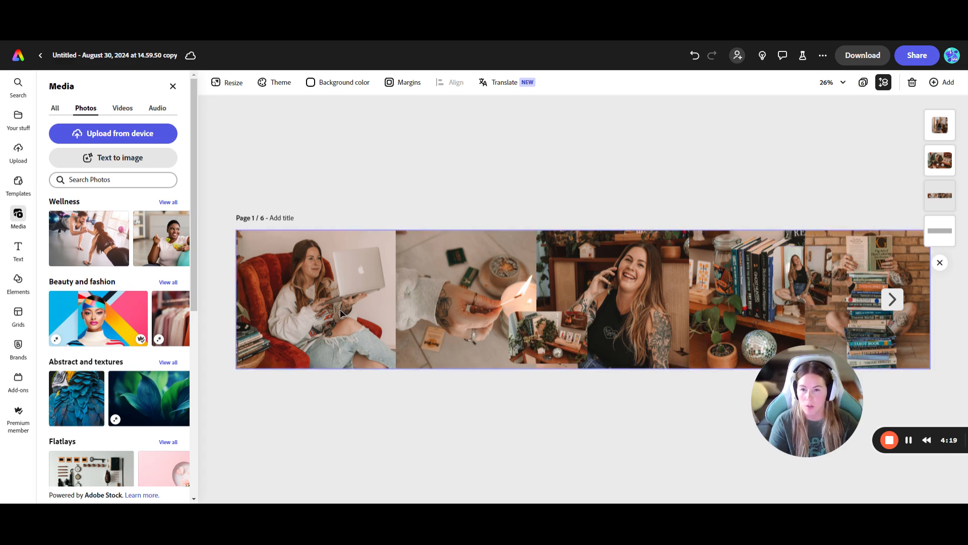
- Inspect the photos against the guide grid's divisions, return that grid to the back and select the photo grid
click(939, 230)
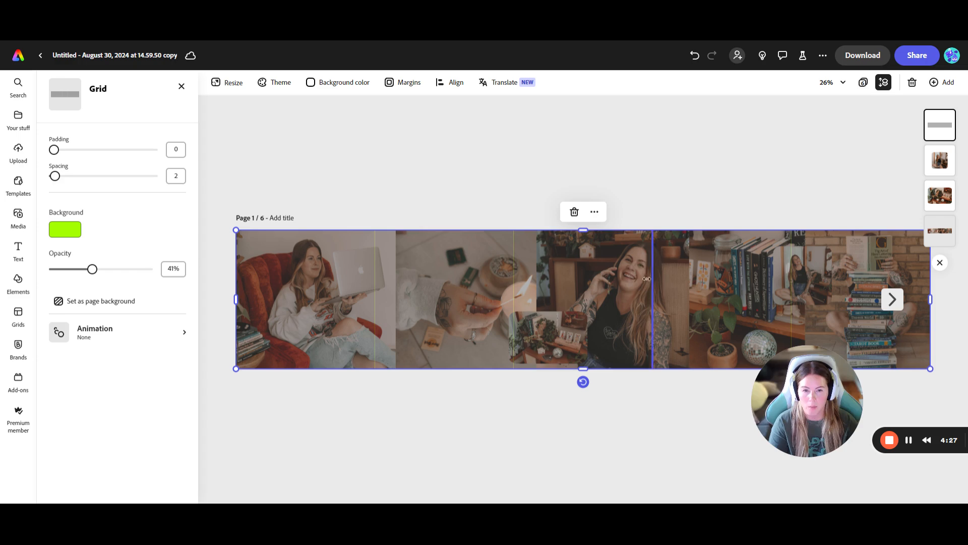
drag(942, 125, 948, 232)
click(942, 198)
- Try to widen the grid cell holding the woman on the phone, and undo the change
click(662, 259)
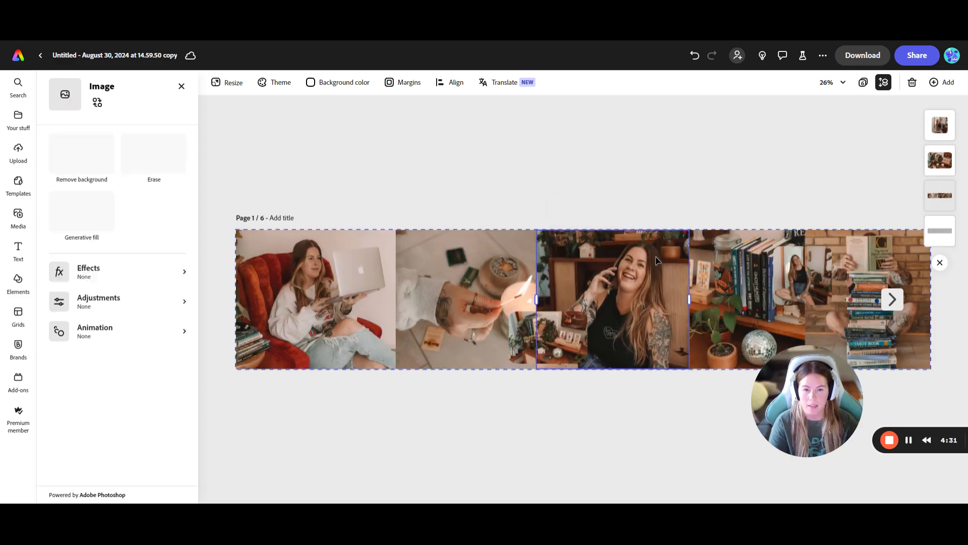
drag(689, 301, 693, 303)
key(ctrl+z)
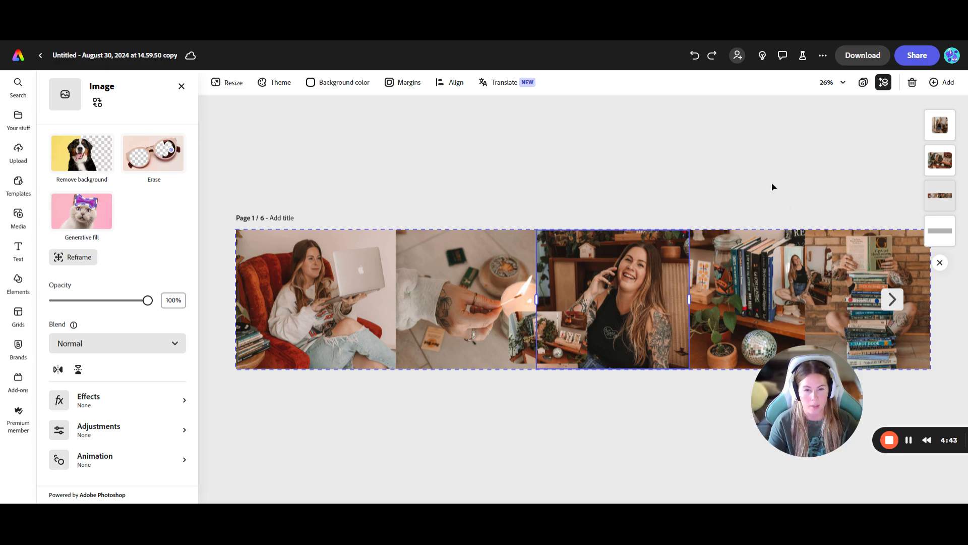
click(821, 175)
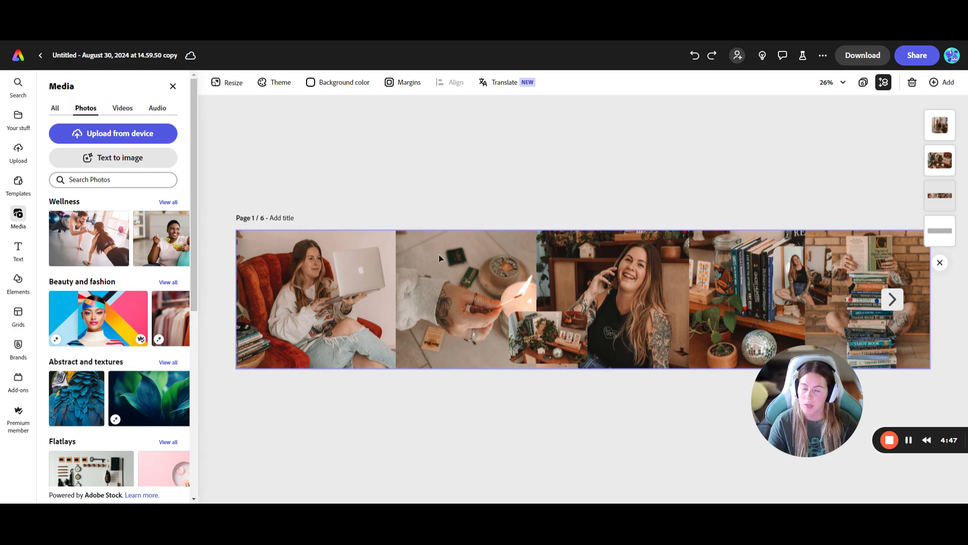
- Select the photo grid, guide grid and both overlapping rounded photos, and lock them in place
drag(212, 208, 900, 347)
click(618, 212)
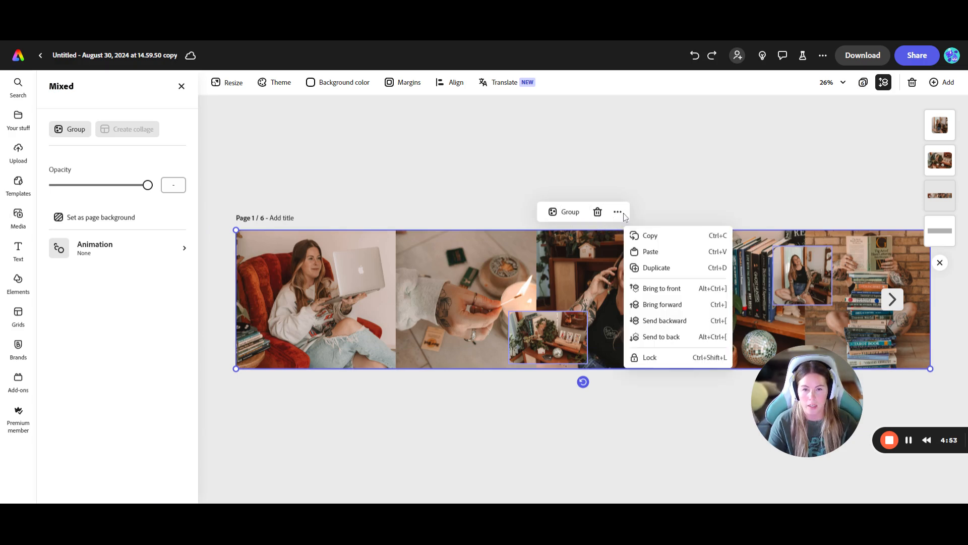
click(656, 358)
drag(689, 270, 655, 282)
click(662, 286)
click(546, 196)
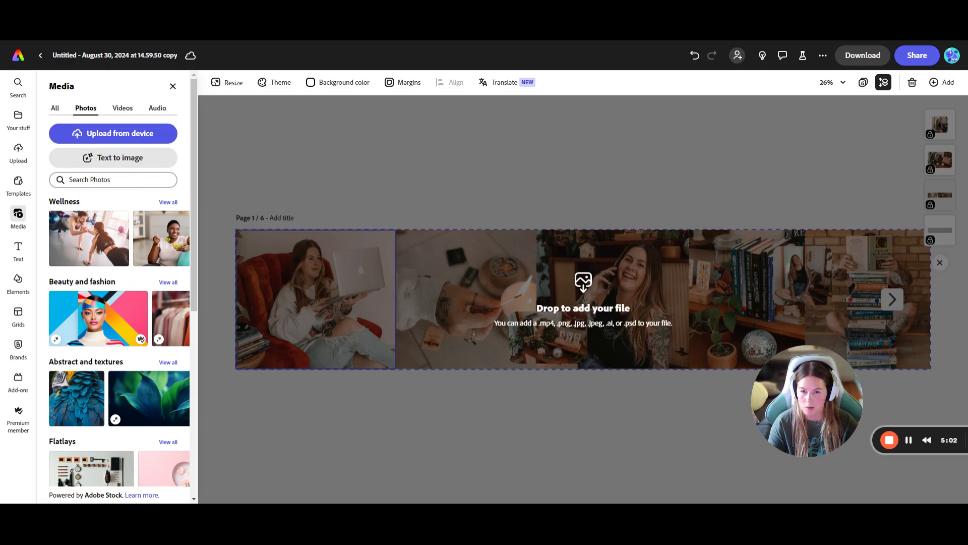
- Add the robbssttaa studio logo image to the page and shrink it over the laptop photo
drag(383, 328, 404, 280)
drag(450, 329, 409, 281)
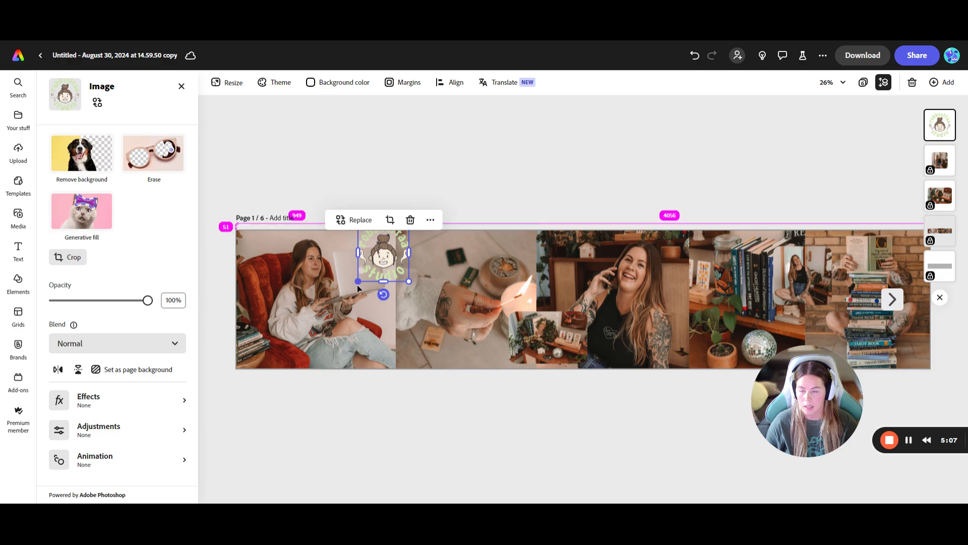
- Scale and tilt the robbssttaa studio logo to fit the laptop lid, and set its opacity to 91%
scroll(357, 288, up, 3)
scroll(363, 275, up, 5)
scroll(363, 272, up, 1)
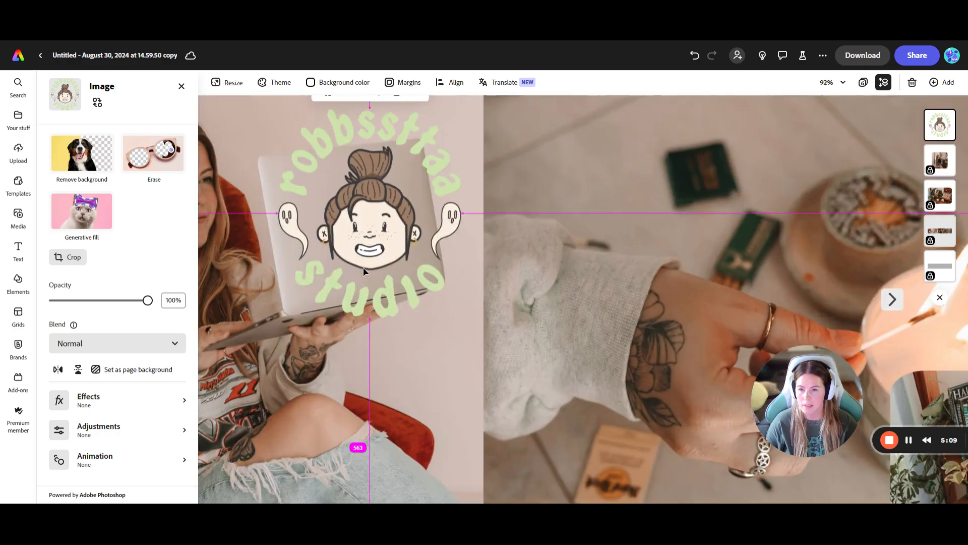
drag(453, 336, 378, 249)
drag(338, 204, 368, 235)
drag(353, 295, 365, 295)
drag(345, 236, 349, 237)
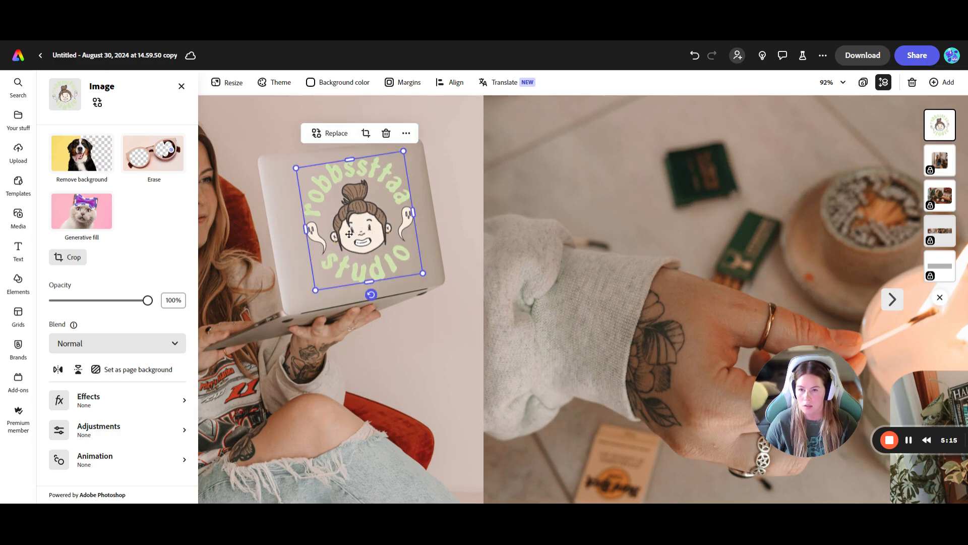
mouse_move(144, 298)
mouse_down()
mouse_move(131, 300)
mouse_move(139, 300)
mouse_up()
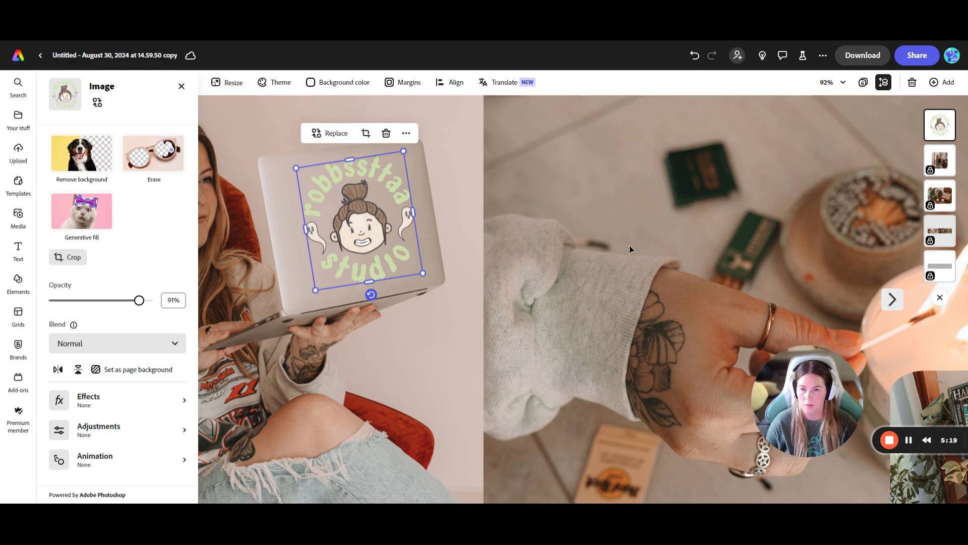
- Add the brown GOODBYE planchette image and shrink it over the lower corner of the mirror photo, overlapping the stacked-books photo
scroll(629, 247, down, 5)
scroll(630, 247, down, 4)
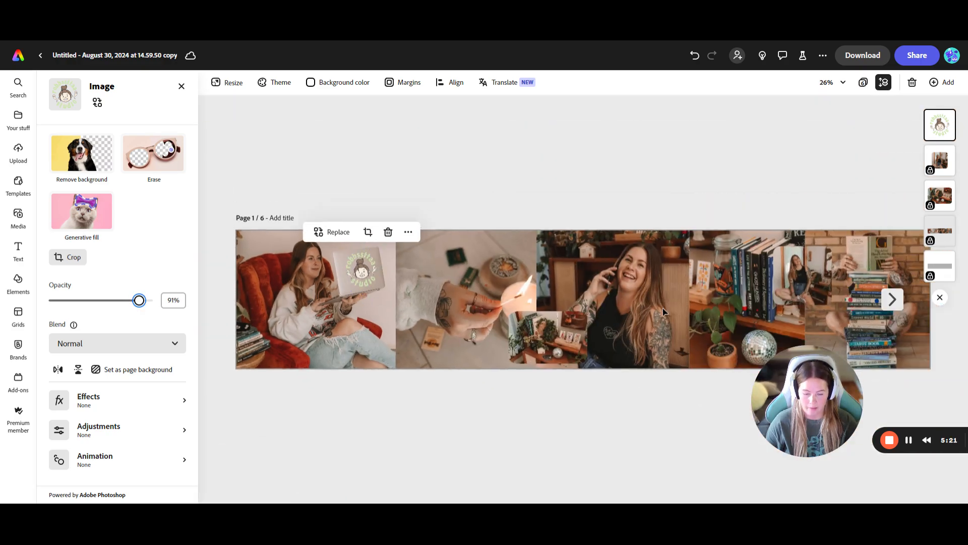
drag(967, 326, 855, 317)
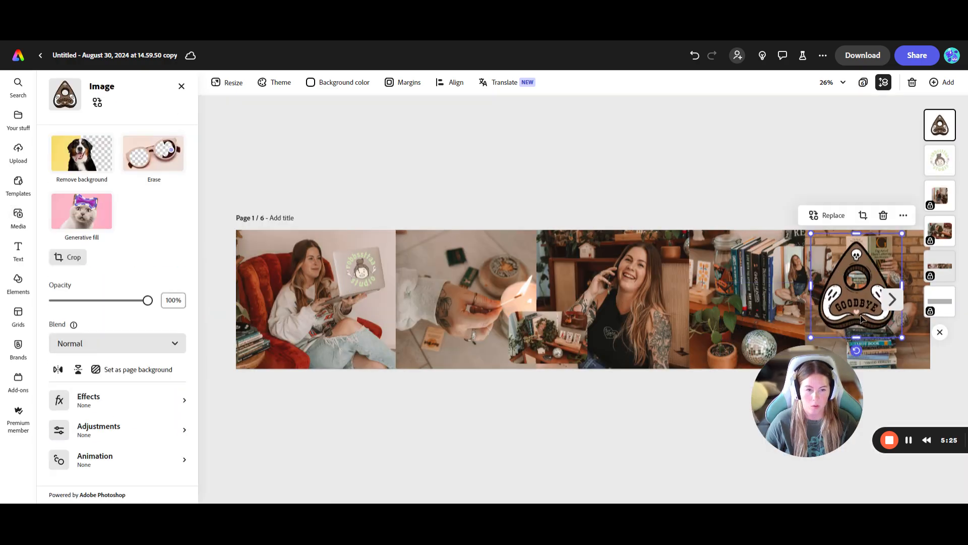
scroll(860, 316, up, 4)
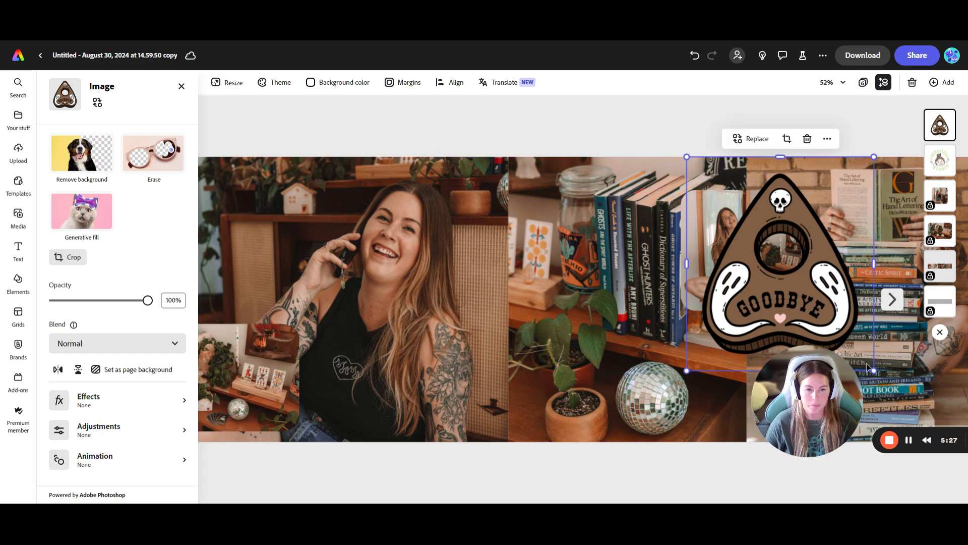
drag(874, 370, 802, 282)
drag(762, 243, 775, 318)
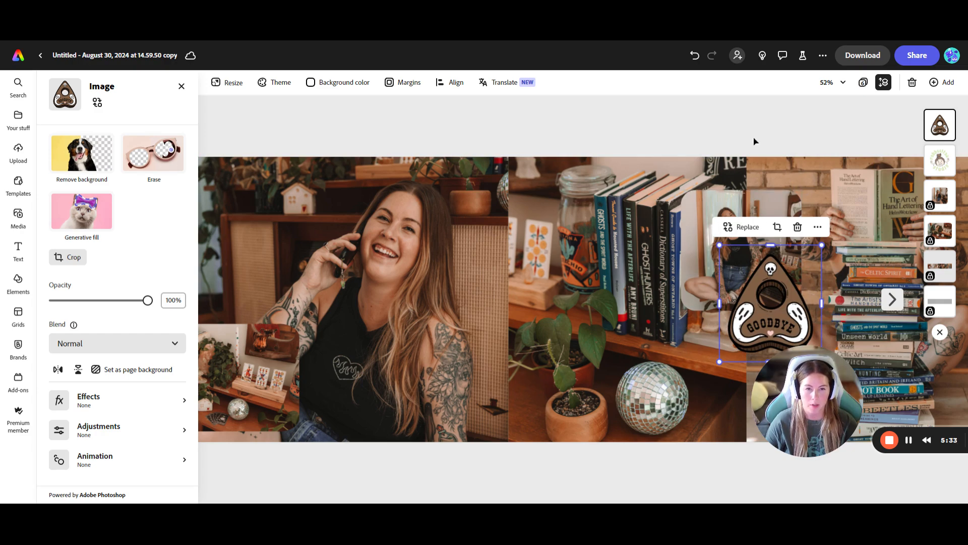
click(778, 129)
scroll(723, 138, down, 4)
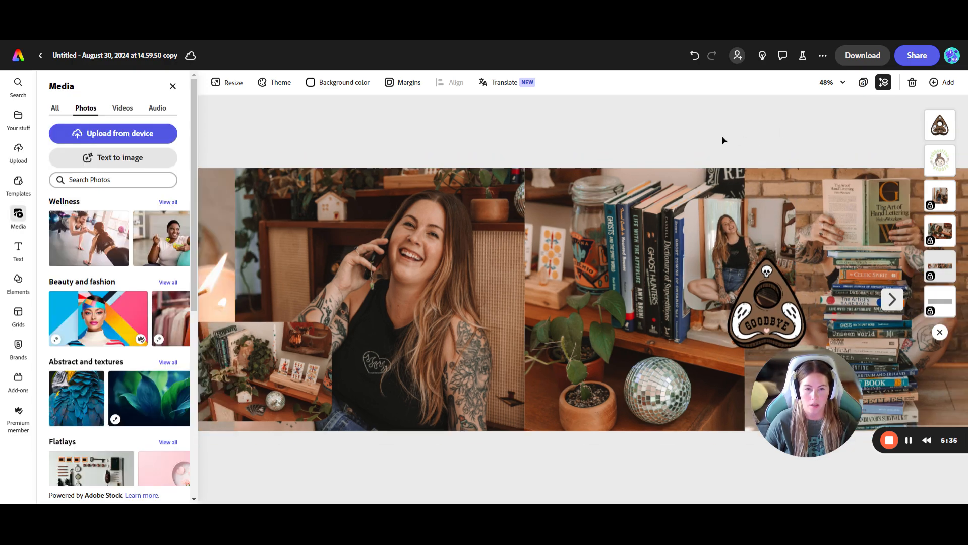
scroll(723, 141, down, 3)
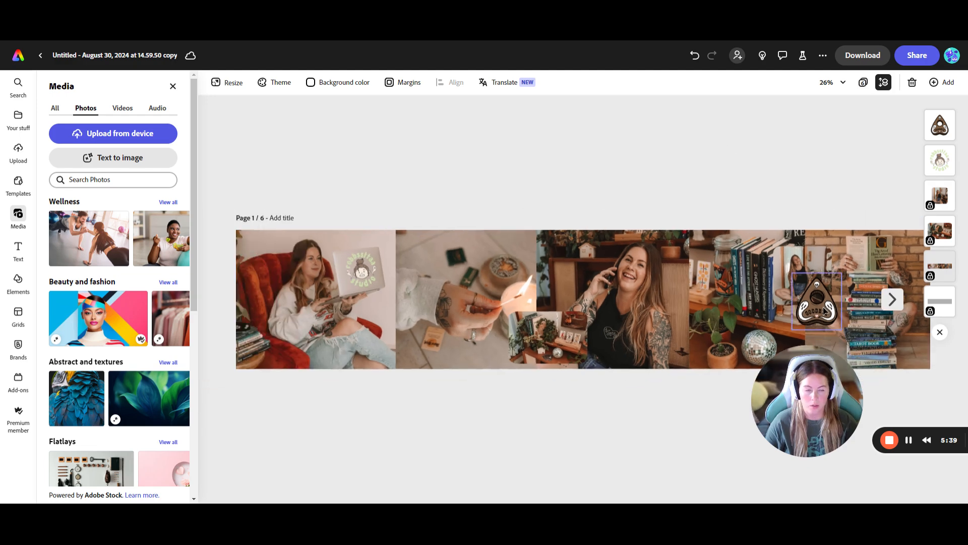
- Undo the locking of the planchette and logo layers
click(824, 310)
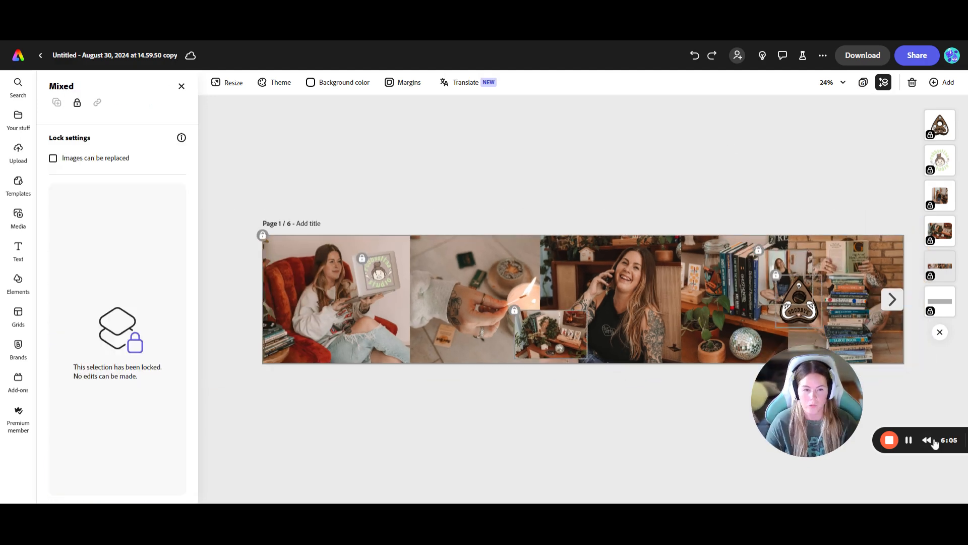
key(ctrl+z)
key(ctrl+z)
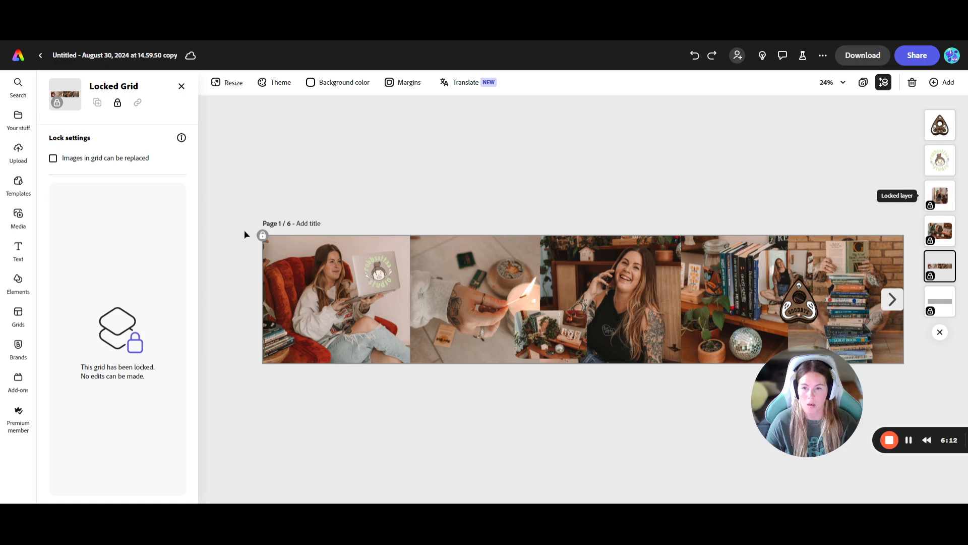
- Unlock the photo grid, both overlapping rounded photos and the guide grid
click(262, 235)
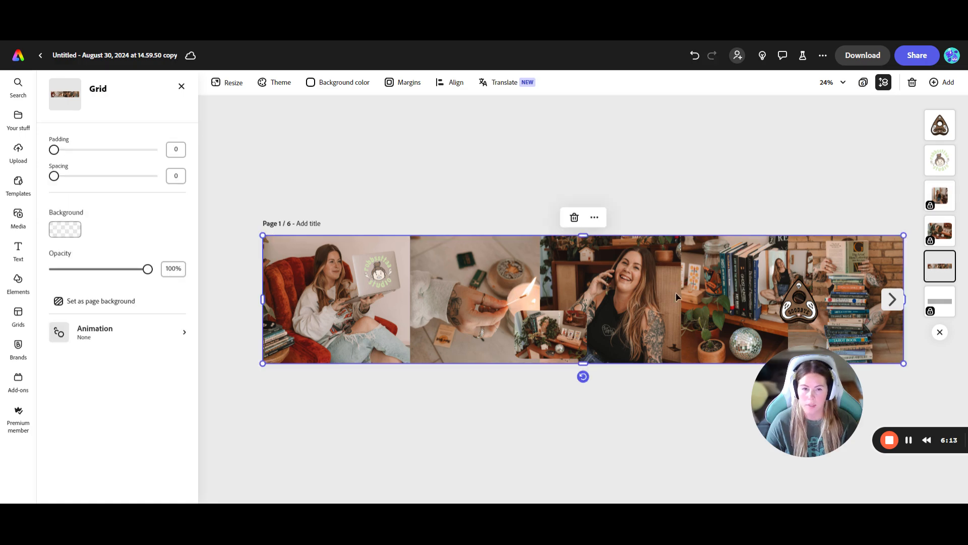
click(792, 267)
click(758, 249)
click(524, 315)
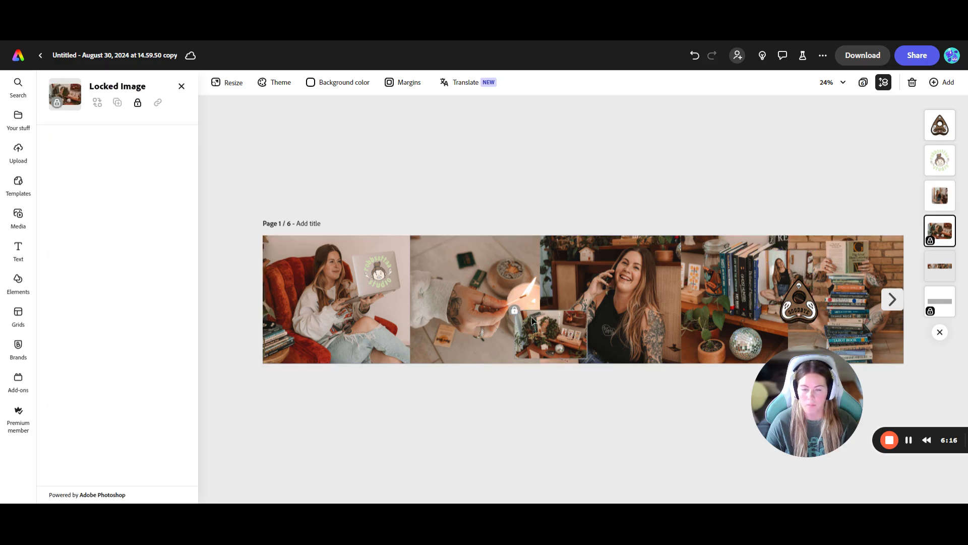
click(523, 308)
click(566, 295)
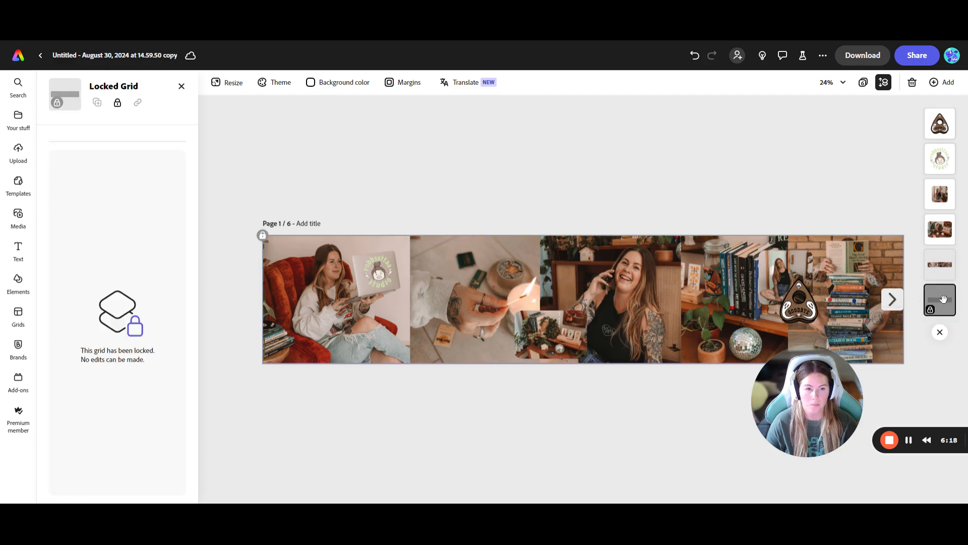
click(266, 237)
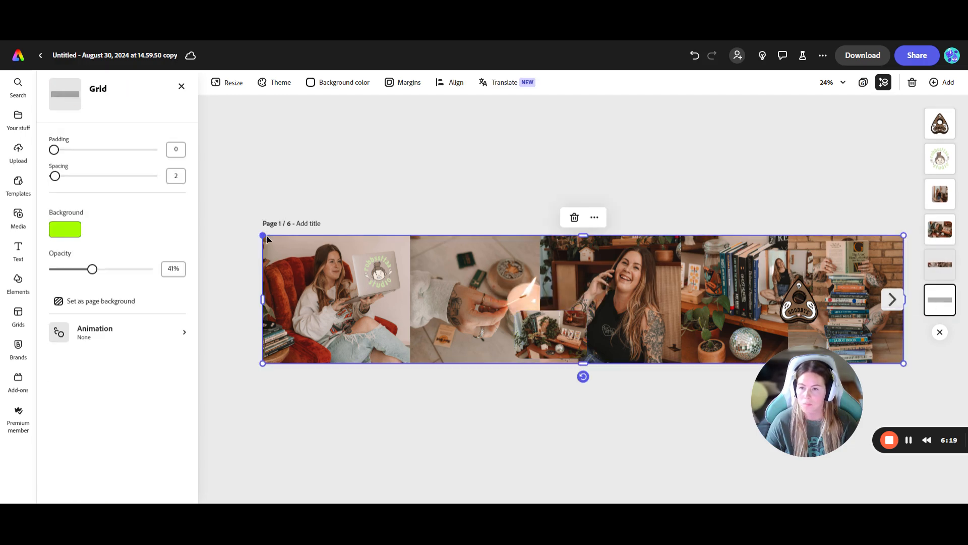
click(604, 176)
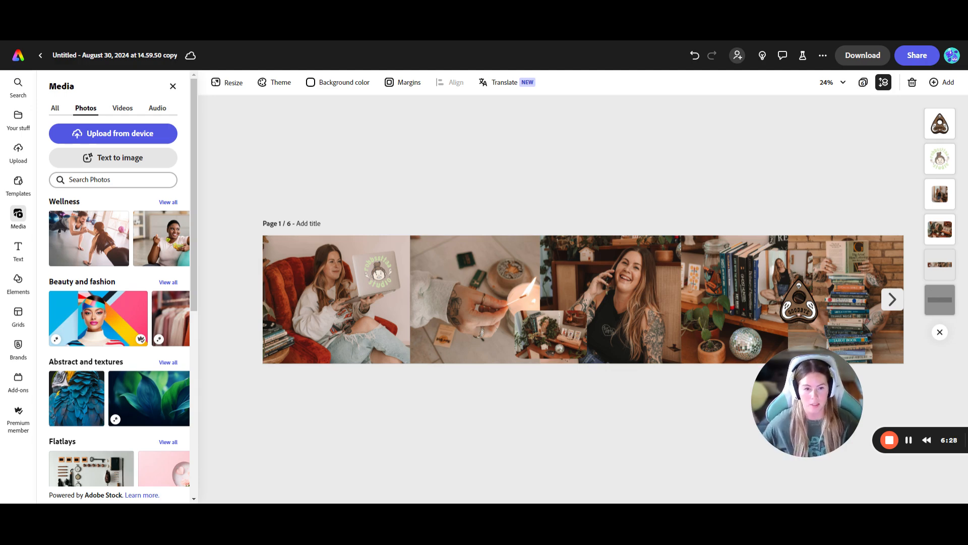
- Bring the guide grid to the front and group it with all the photos, the logo and the planchette
click(938, 301)
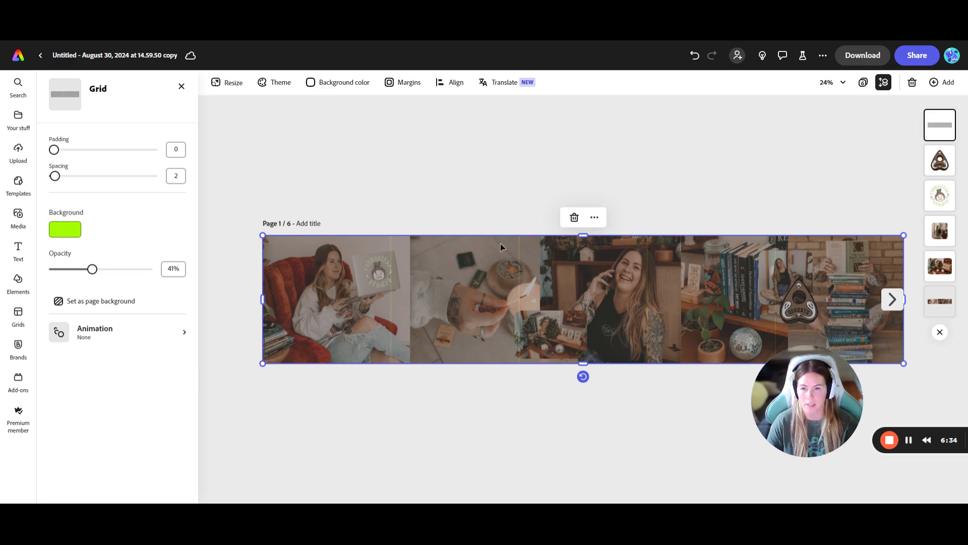
drag(251, 188, 878, 369)
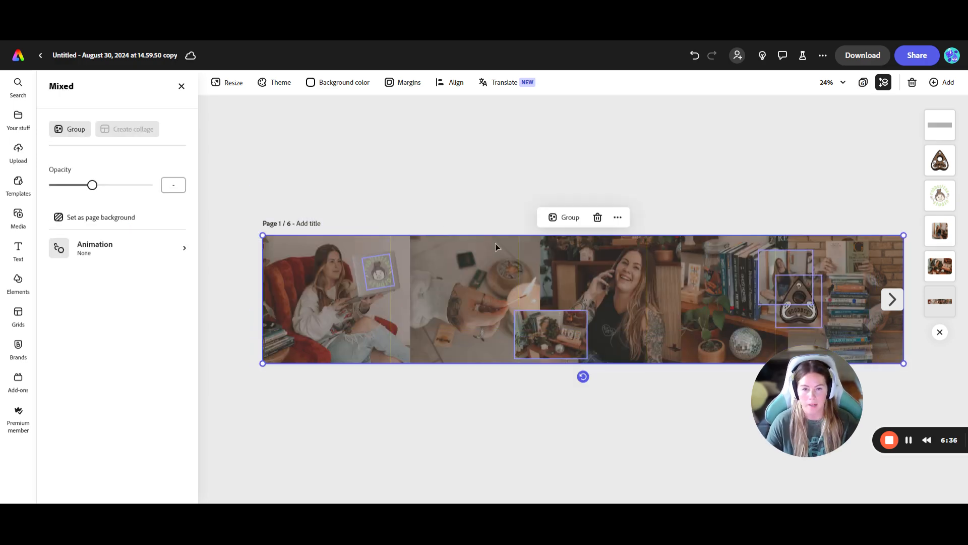
click(564, 217)
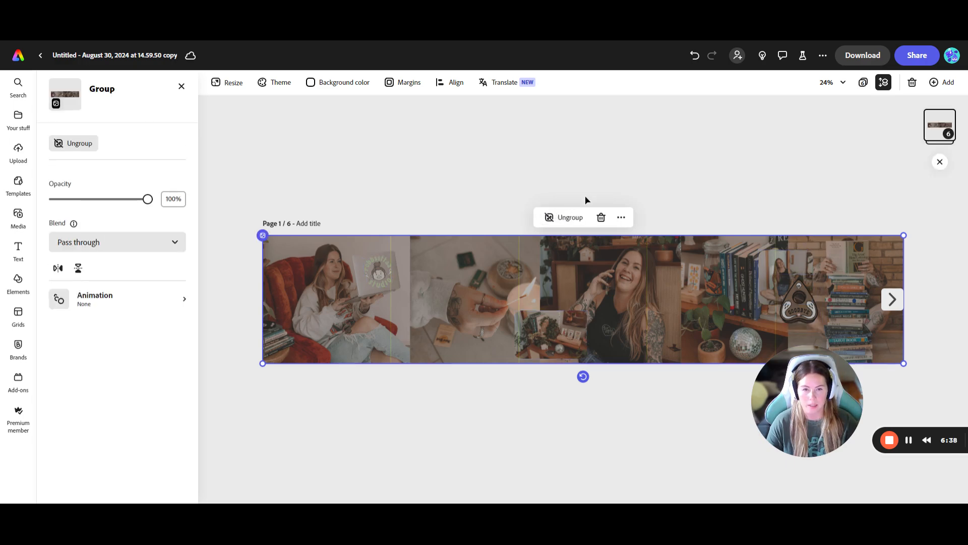
- Copy the grouped collage on page 1
click(613, 163)
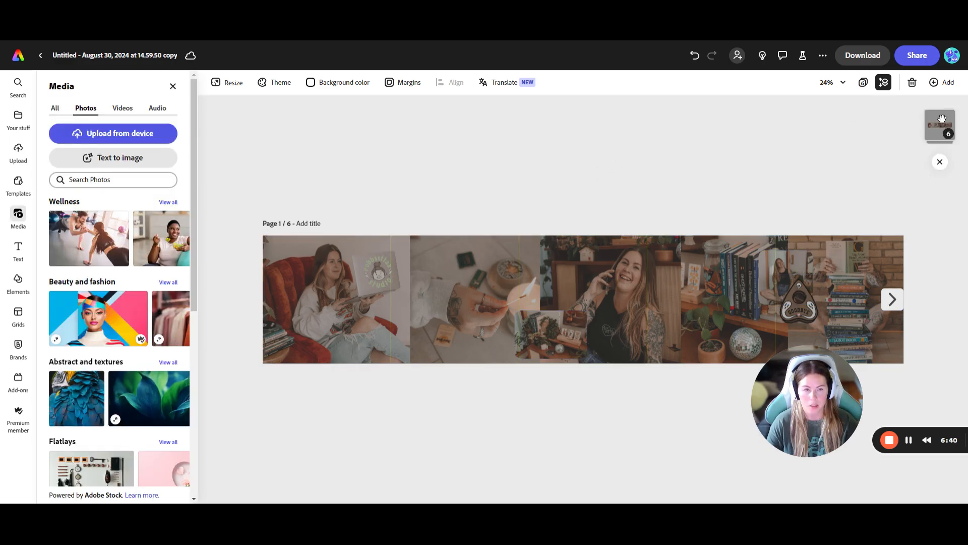
click(616, 242)
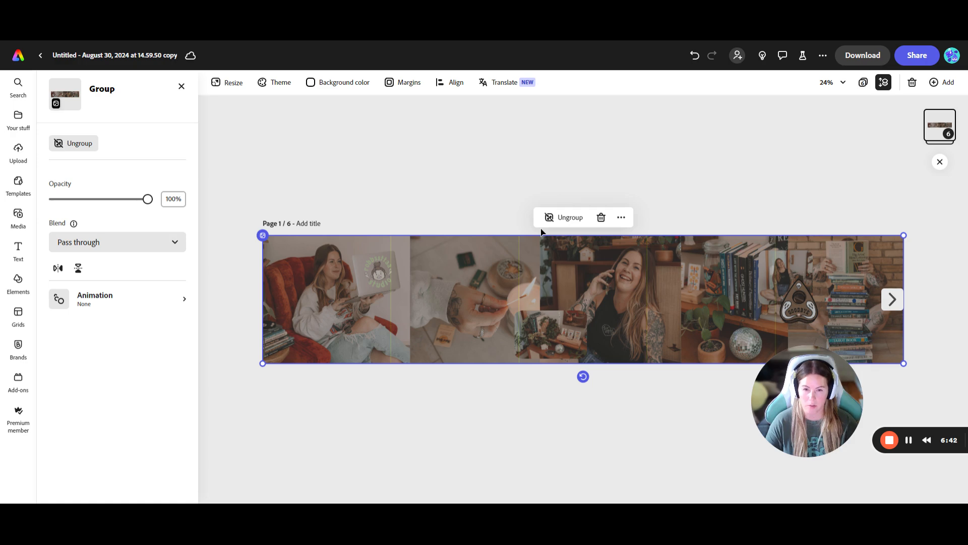
right_click(548, 274)
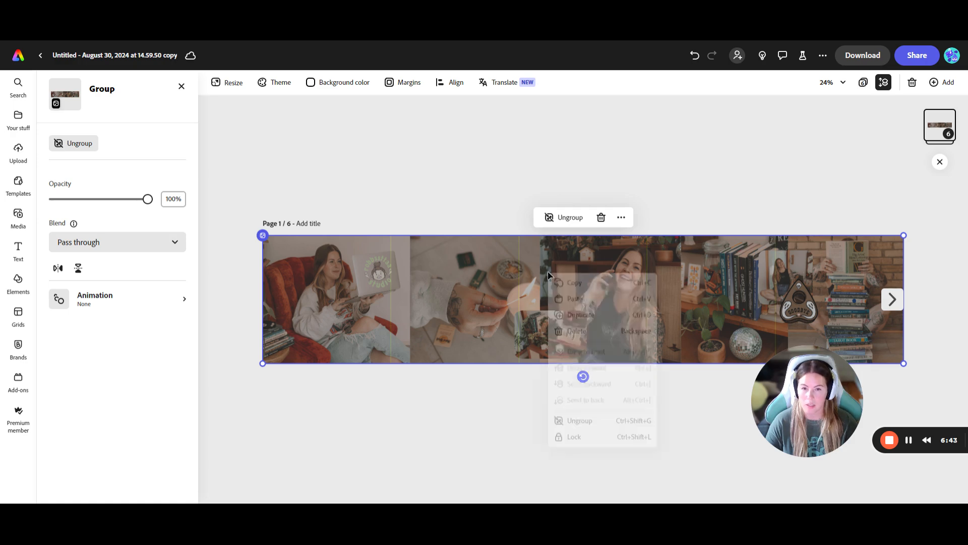
click(576, 287)
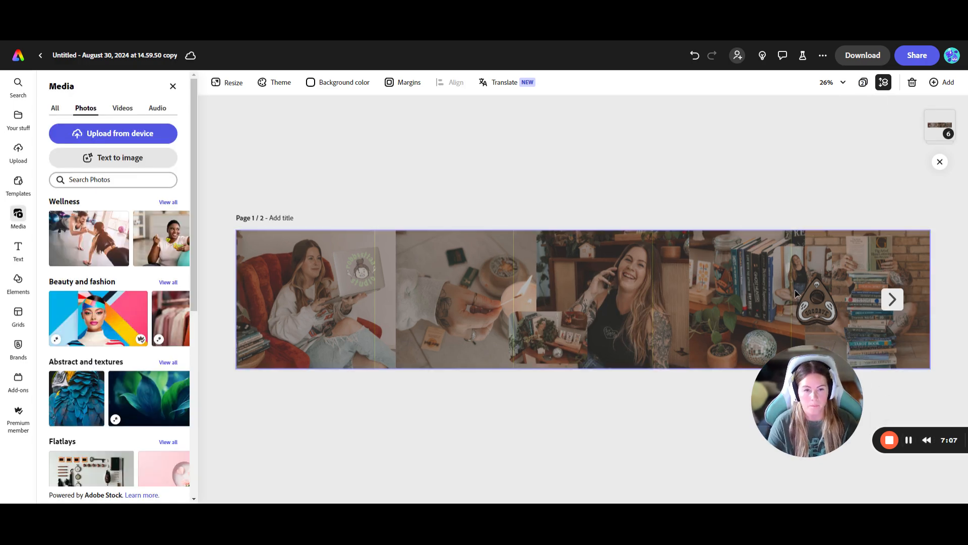
click(795, 294)
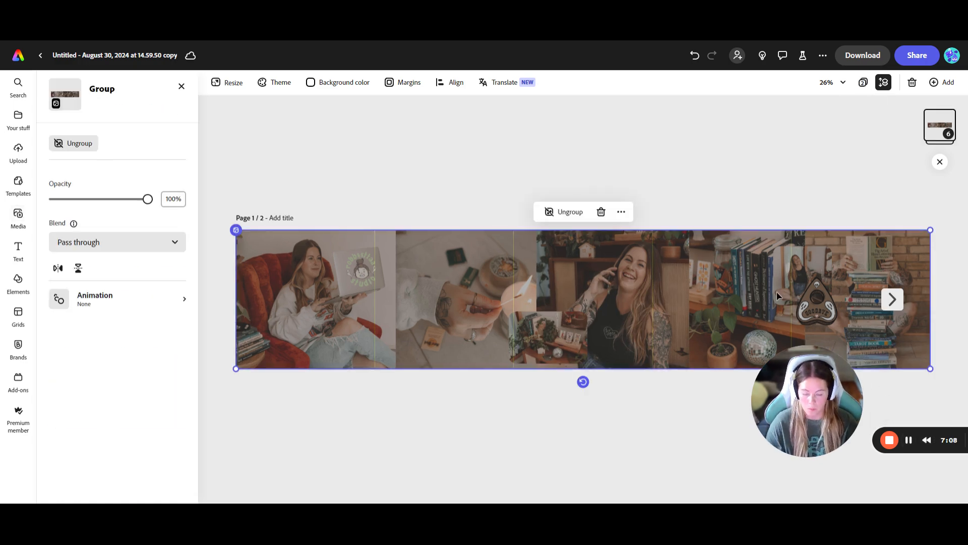
- Paste the collage group onto the blank square page 2, with its first panel filling the page
click(863, 85)
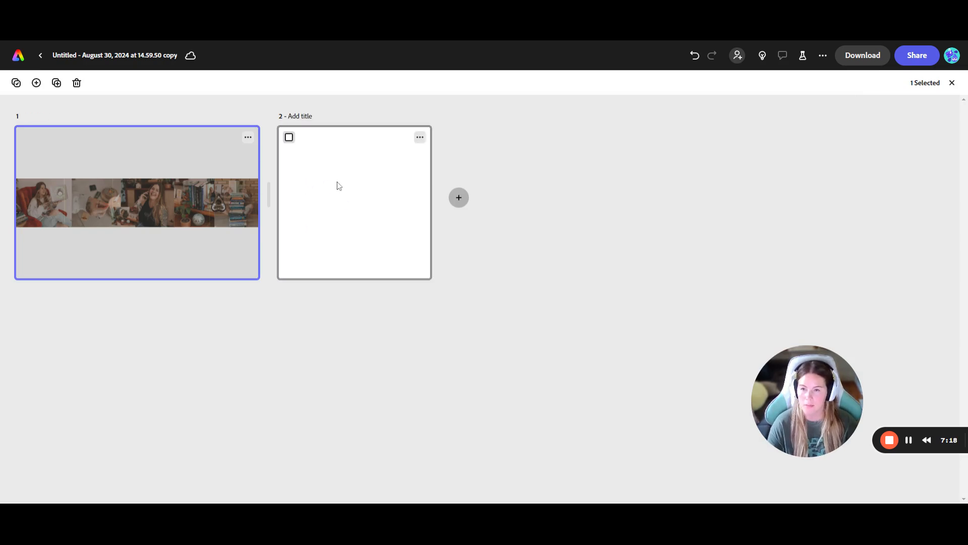
click(325, 204)
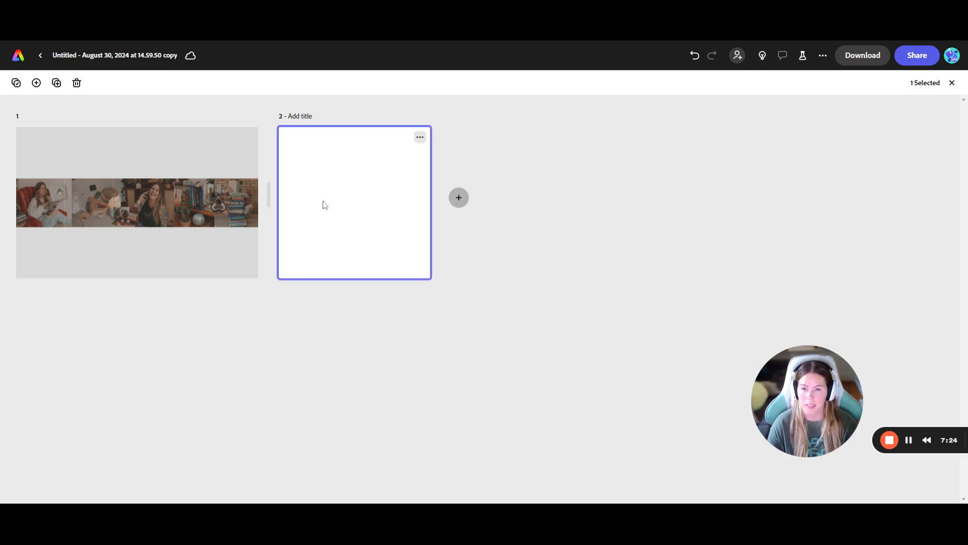
double_click(324, 205)
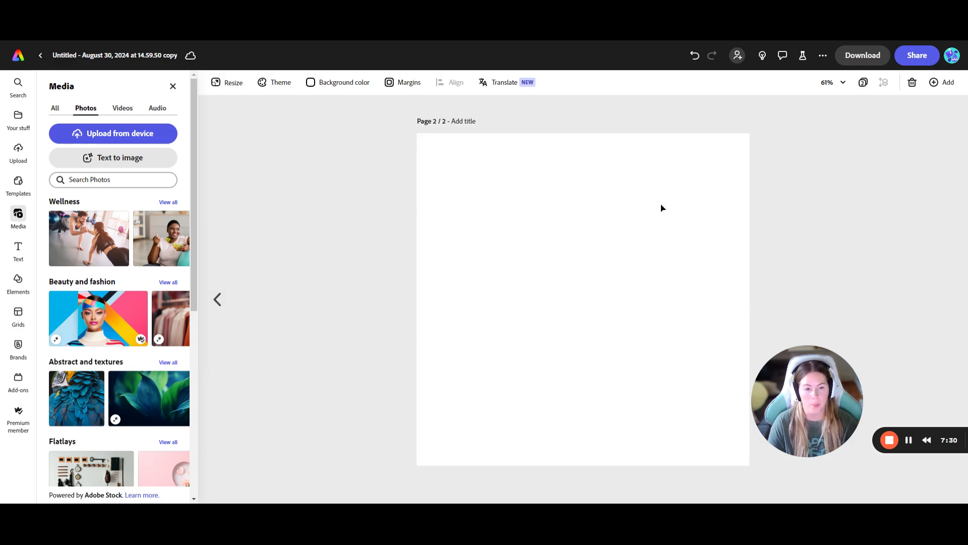
right_click(577, 202)
click(548, 197)
right_click(576, 194)
click(601, 206)
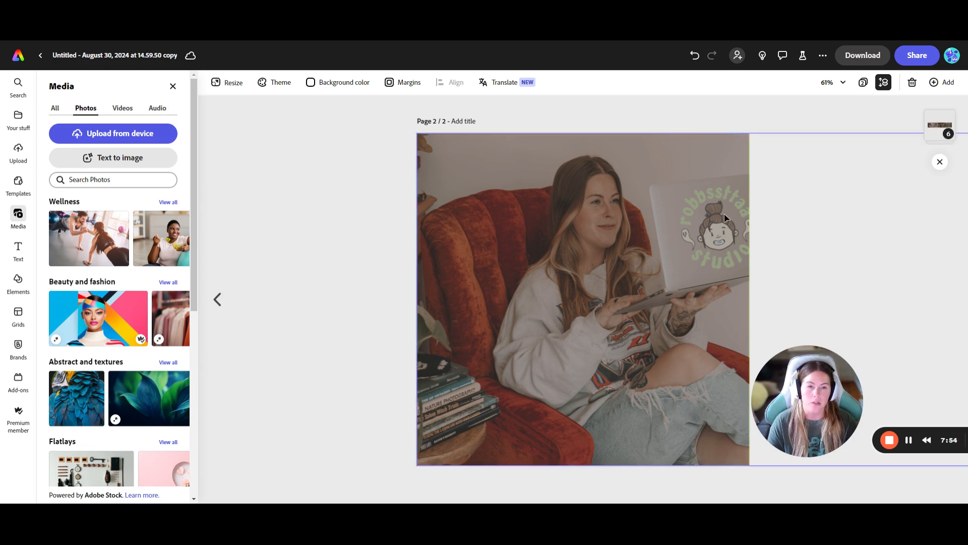
- Duplicate page 2 and open the copy as page 3
click(863, 82)
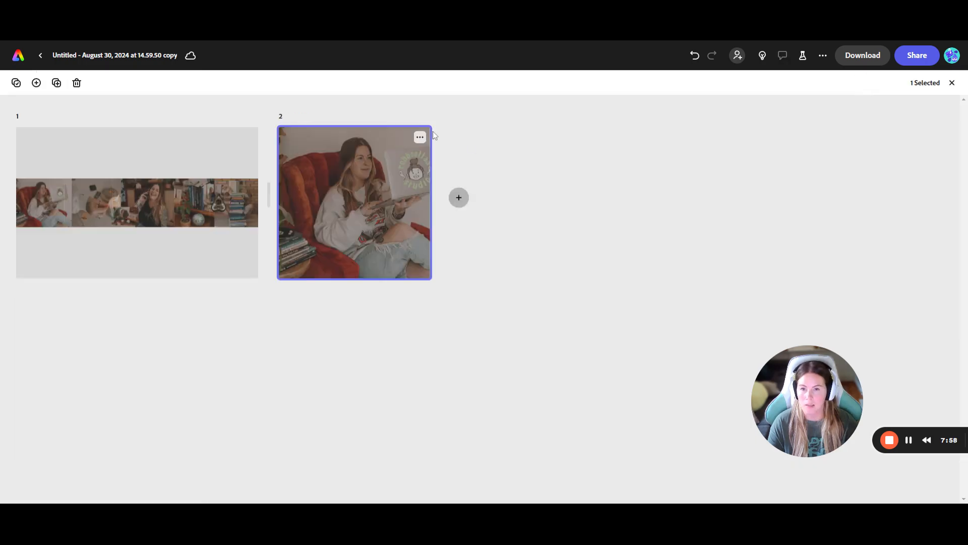
click(420, 137)
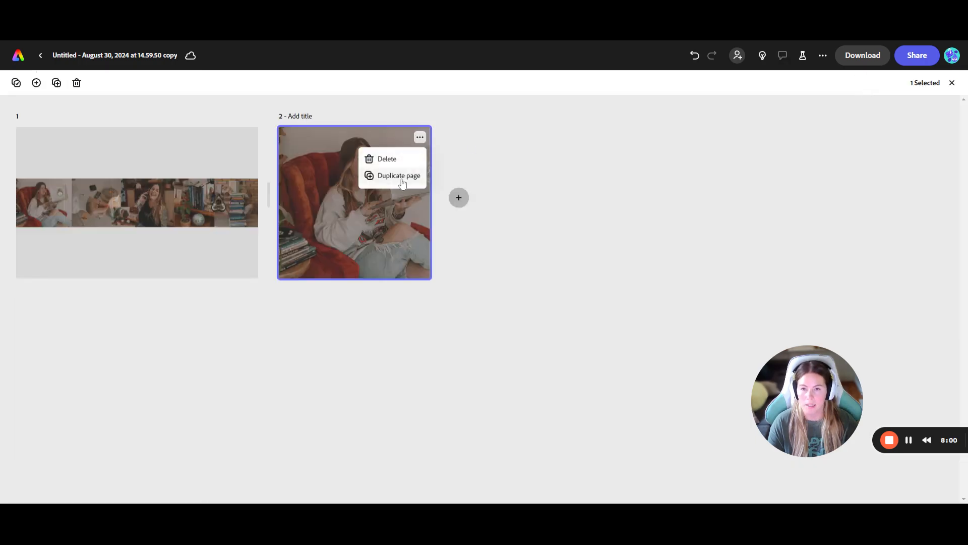
click(398, 176)
double_click(521, 181)
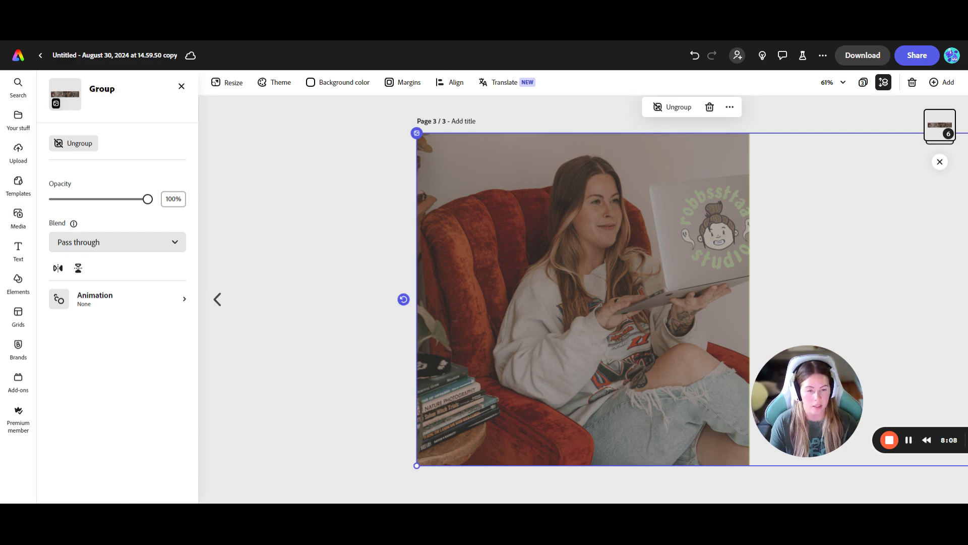
- Shift the collage group left on page 3 until the second panel fills the page between its guide lines
mouse_move(716, 207)
mouse_down()
mouse_move(614, 202)
mouse_move(710, 204)
mouse_up()
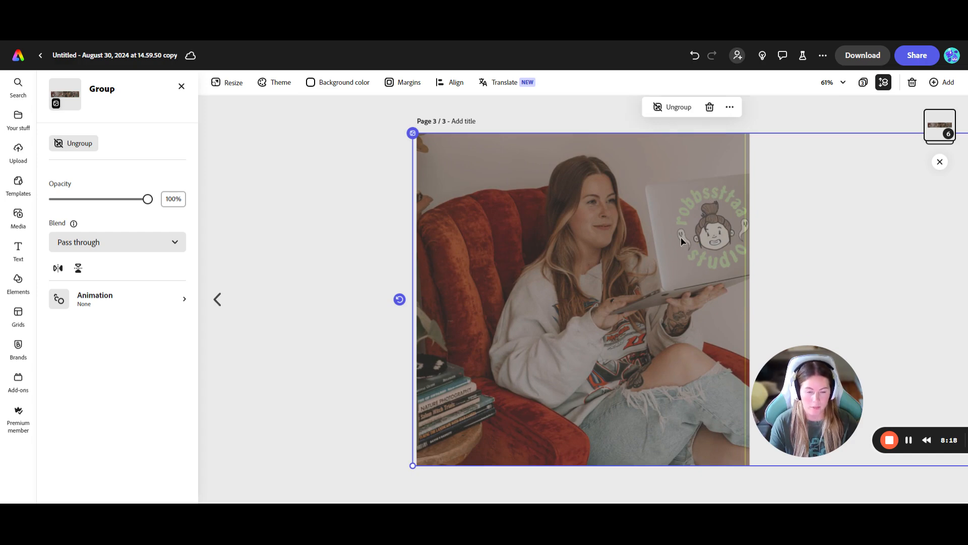
drag(681, 241, 448, 167)
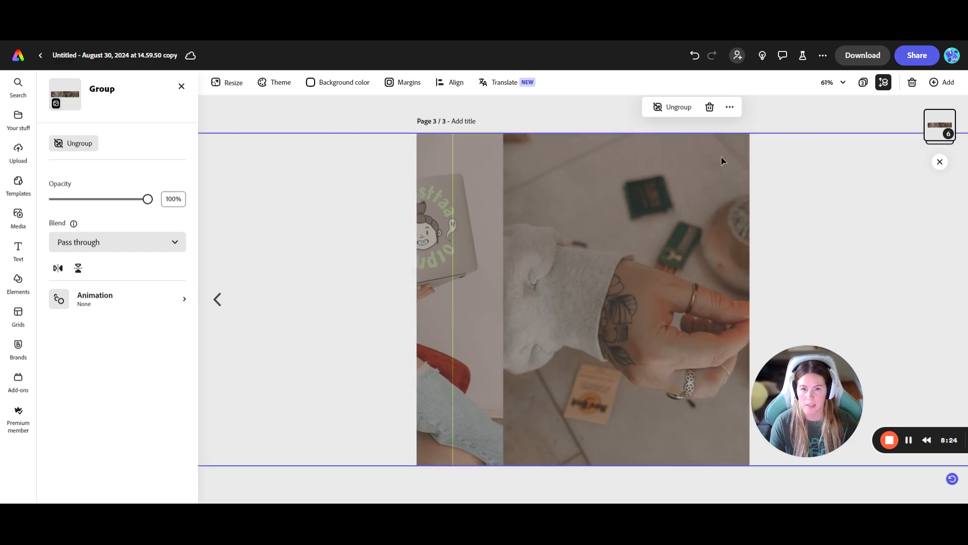
drag(655, 183, 576, 199)
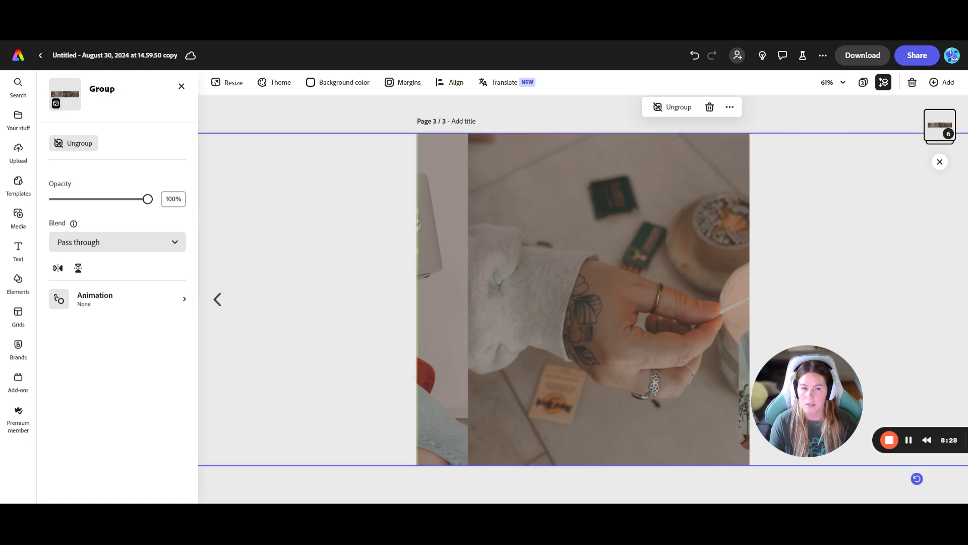
key(shift+Left)
key(shift+Right)
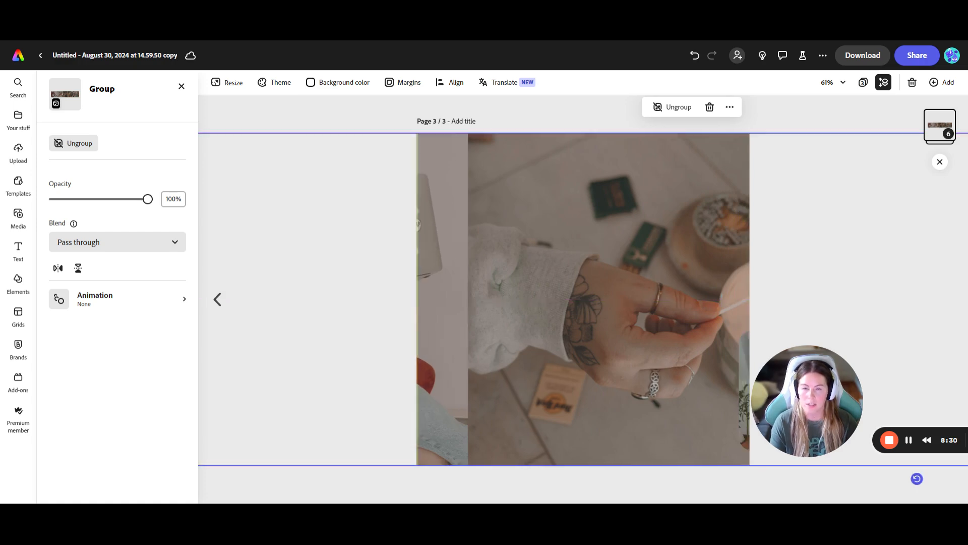
key(Left)
key(Left)
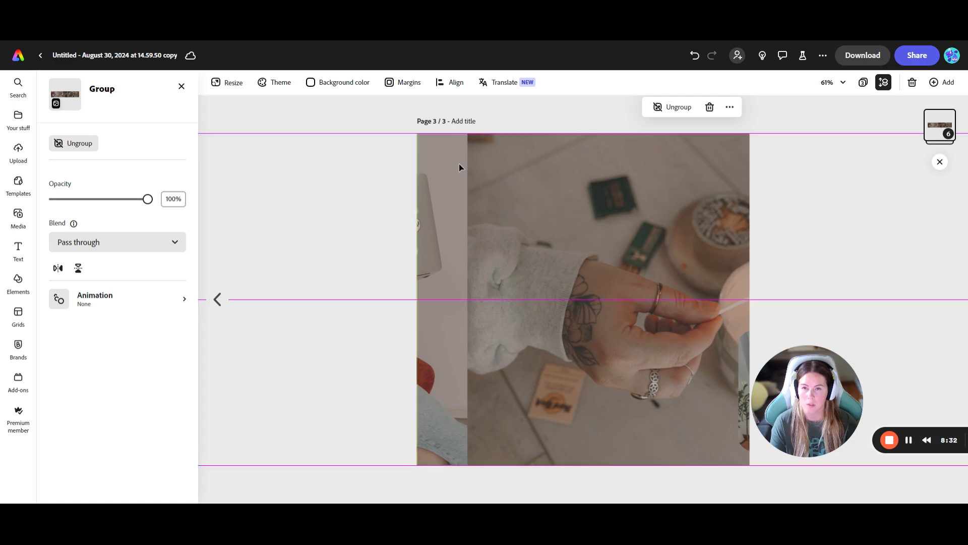
key(Left)
key(Right)
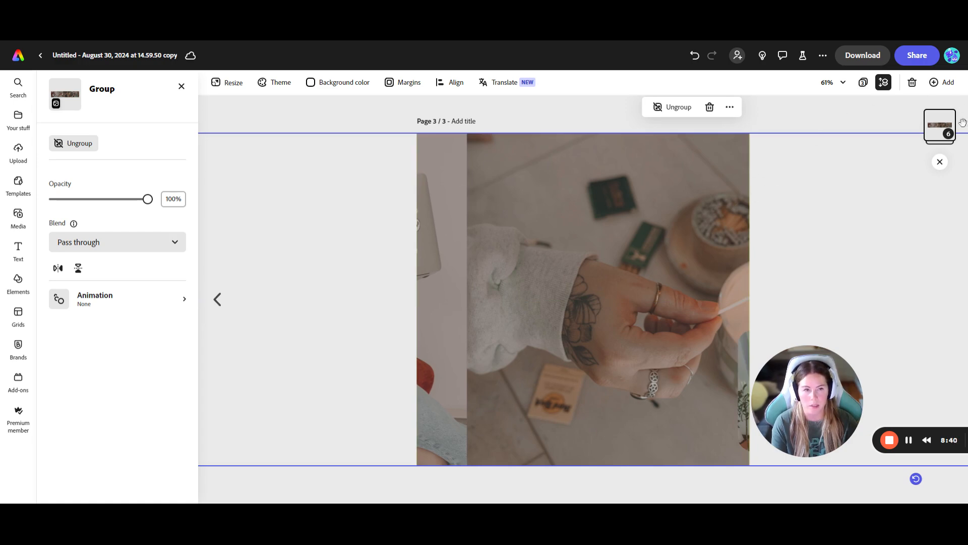
- Duplicate page 3 and open the copy as page 4
click(861, 85)
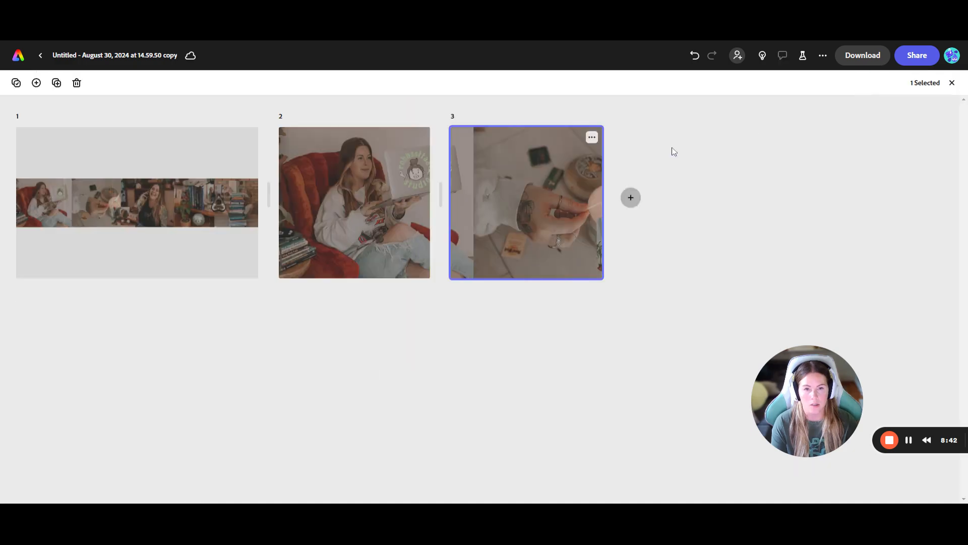
click(591, 137)
click(571, 175)
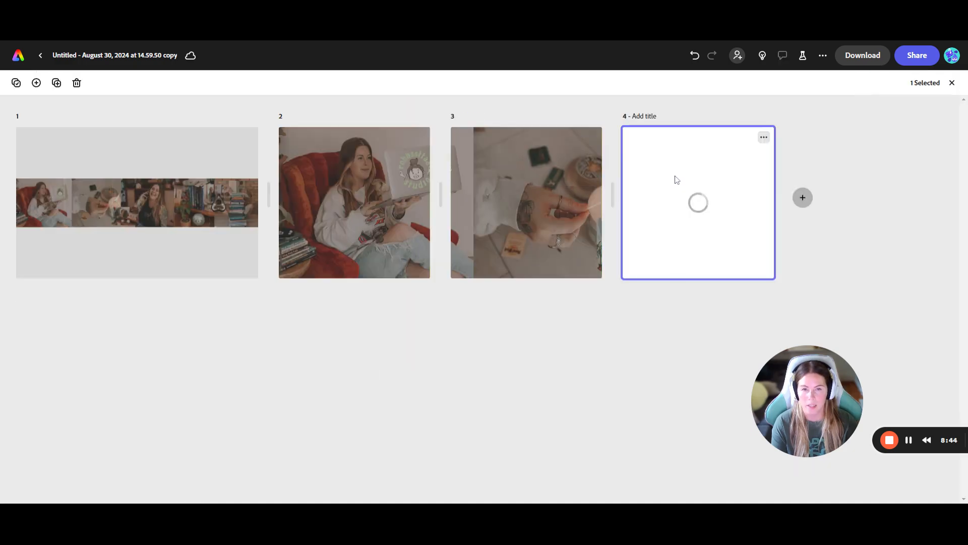
double_click(674, 175)
- Shift the collage group left on page 4 until the third panel, with the phone-call photo, fills the page
click(725, 197)
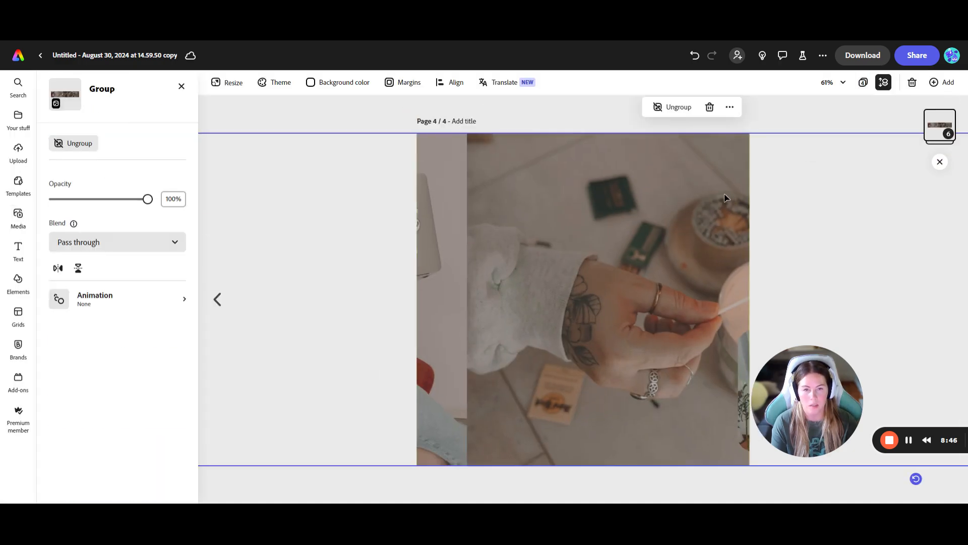
key(shift+Left)
key(shift+Left)
key(shift+Left)
key(shift+Left)
key(shift+Left)
key(shift+Left)
key(shift+Left)
key(shift+Left)
key(shift+Left)
key(shift+Left)
key(shift+Left)
key(shift+Left)
key(shift+Left)
key(shift+Left)
key(shift+Left)
key(shift+Left)
key(shift+Left)
key(shift+Left)
key(shift+Left)
key(shift+Left)
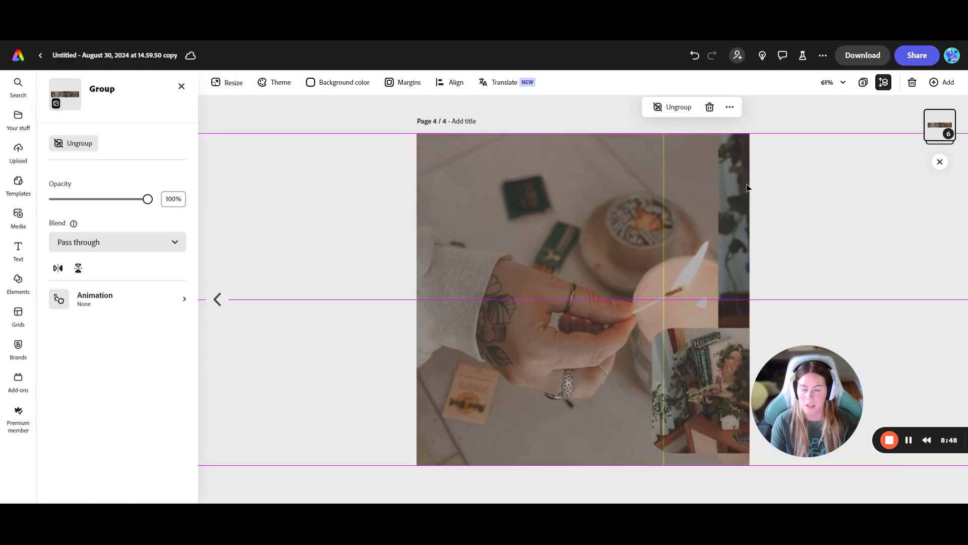
key(shift+Left)
key(shift+Left)
key(shift+Left)
key(shift+Left)
key(shift+Left)
key(shift+Left)
key(shift+Left)
key(shift+Left)
key(shift+Left)
key(shift+Left)
key(shift+Left)
key(shift+Left)
key(shift+Left)
key(shift+Left)
key(shift+Left)
key(shift+Left)
key(shift+Left)
key(shift+Left)
key(shift+Left)
key(shift+Left)
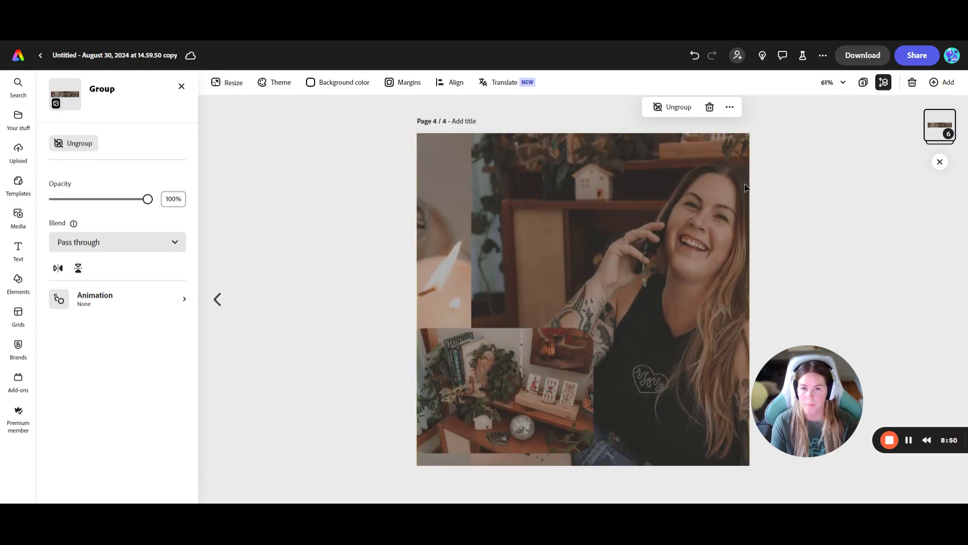
key(Left)
key(Left)
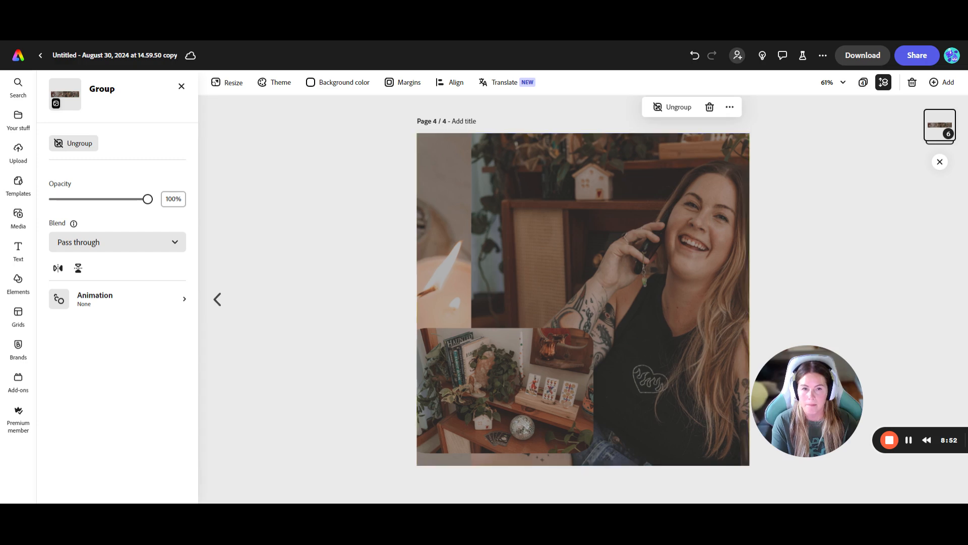
- Duplicate page 4 and open the copy as page 5
click(863, 83)
click(764, 136)
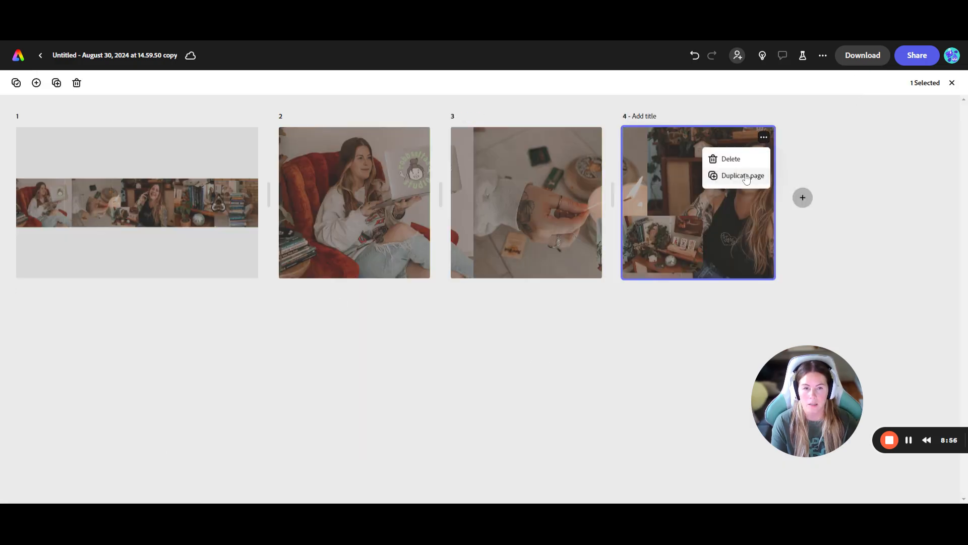
click(744, 177)
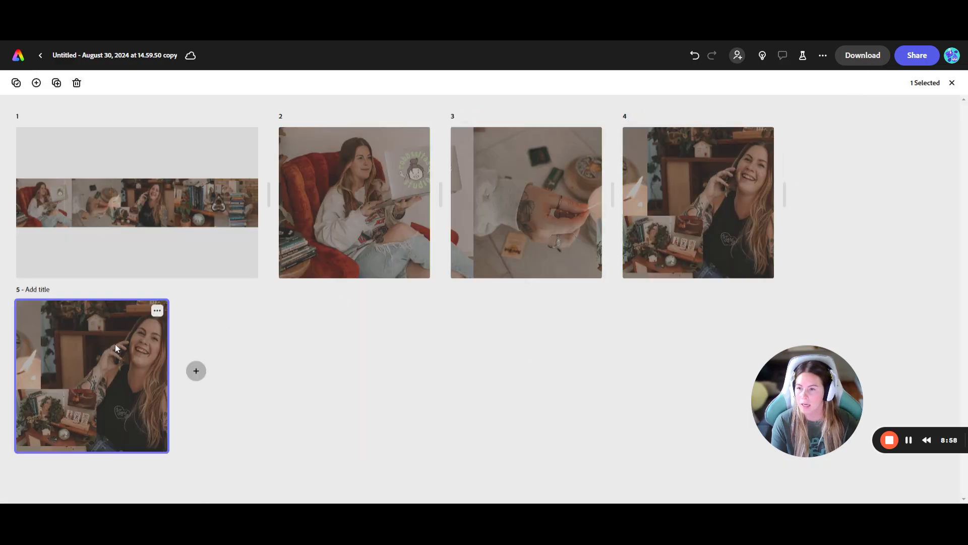
double_click(116, 348)
- Shift the collage group left on page 5 until the fourth panel, with the bookshelf and disco ball, fills the page
click(621, 294)
key(shift+Left)
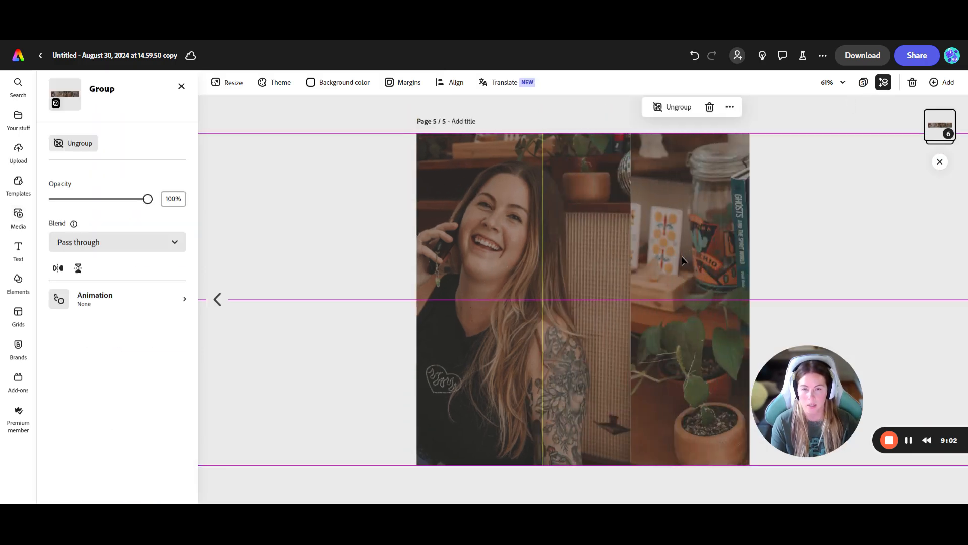
key(shift+Left)
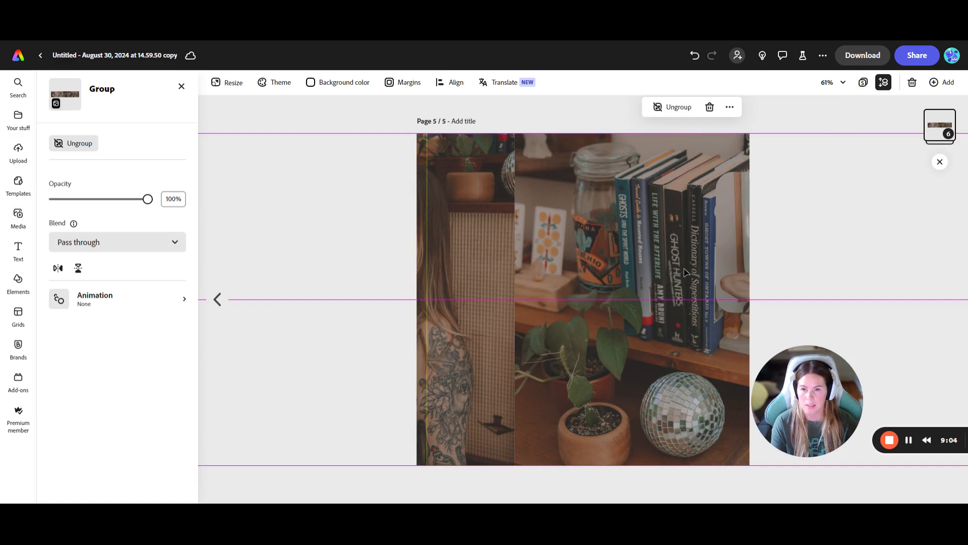
key(shift+Left)
key(shift+Left)
key(shift+Left)
key(Left)
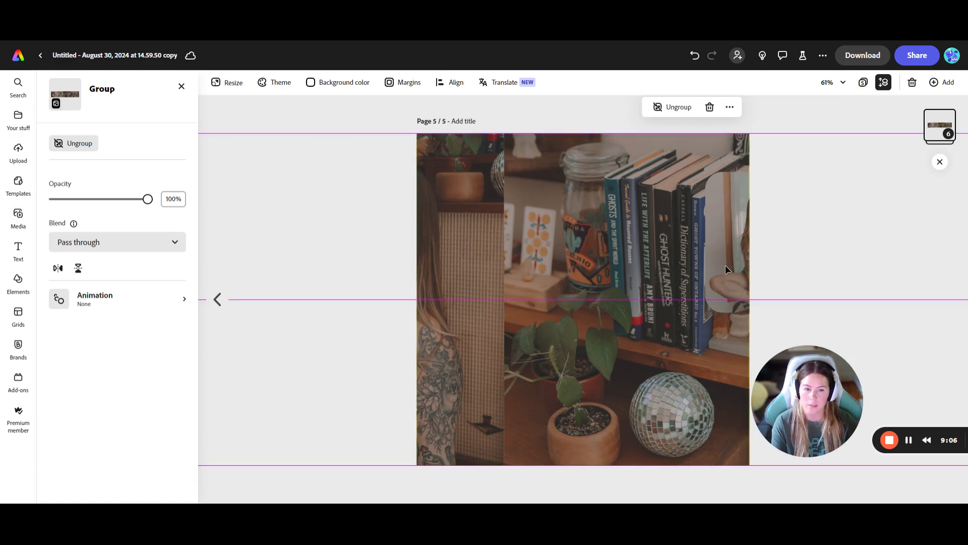
key(Left)
- Duplicate page 5 and open the copy as page 6
click(864, 84)
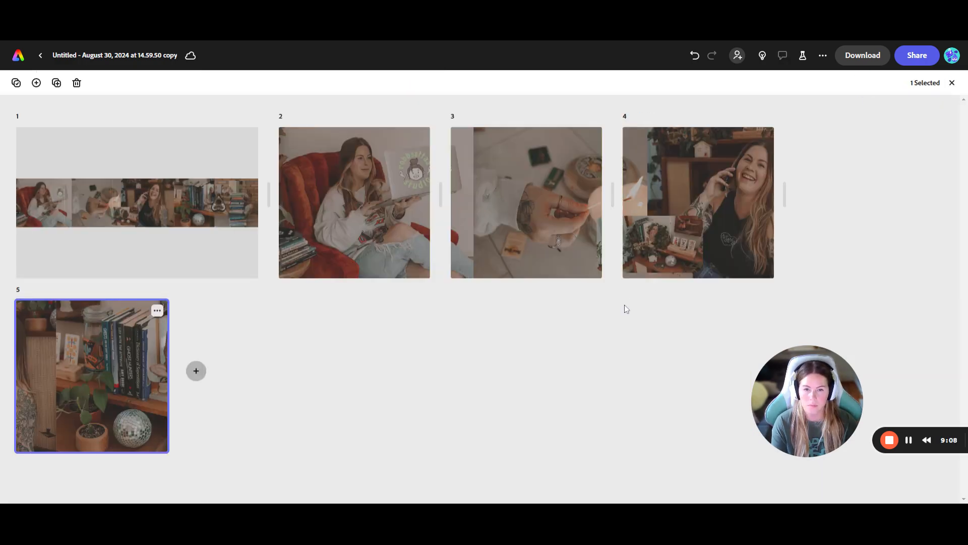
click(158, 310)
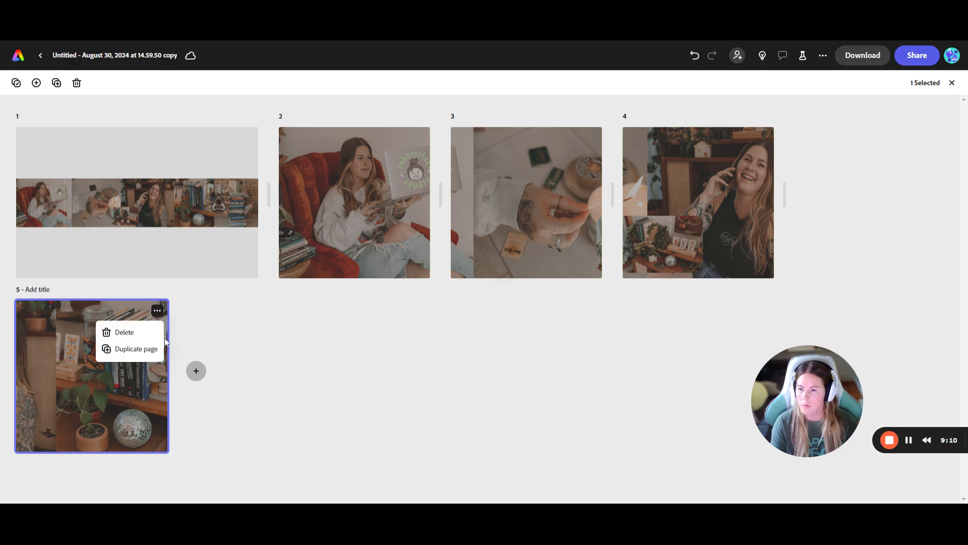
click(139, 349)
double_click(301, 371)
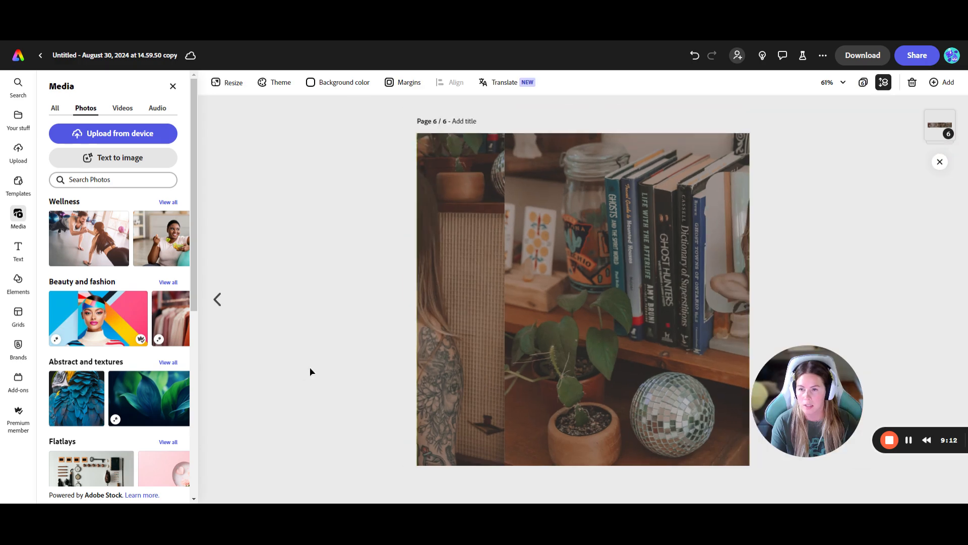
- Shift the collage group left on page 6 until the fifth panel, with the stacked books, fills the page
click(645, 254)
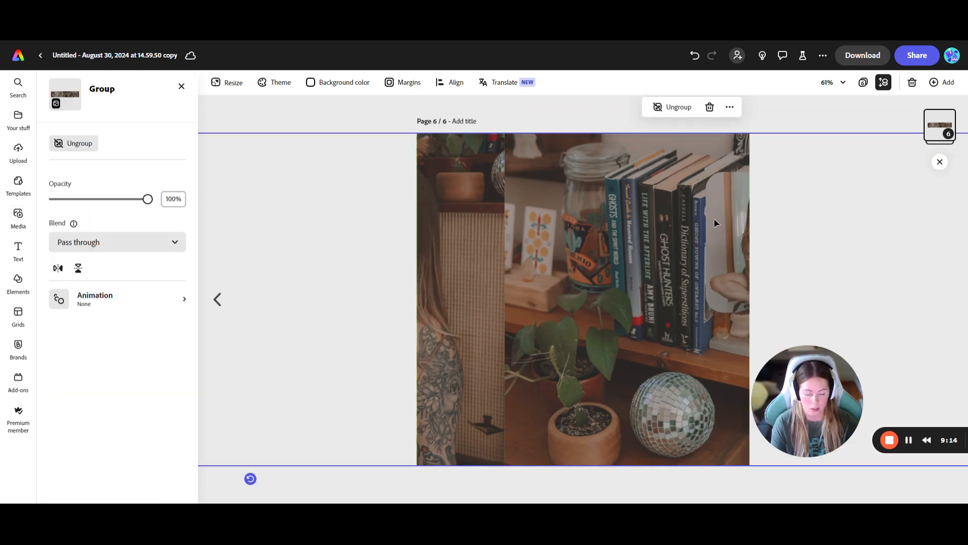
key(shift+Left)
key(shift+Left)
key(shift+Left)
key(shift+Left)
key(shift+Left)
key(shift+Left)
key(shift+Left)
key(shift+Left)
key(shift+Left)
key(shift+Left)
key(shift+Left)
key(shift+Left)
key(shift+Left)
key(shift+Left)
key(shift+Left)
key(shift+Left)
key(shift+Left)
key(shift+Left)
key(shift+Left)
key(shift+Left)
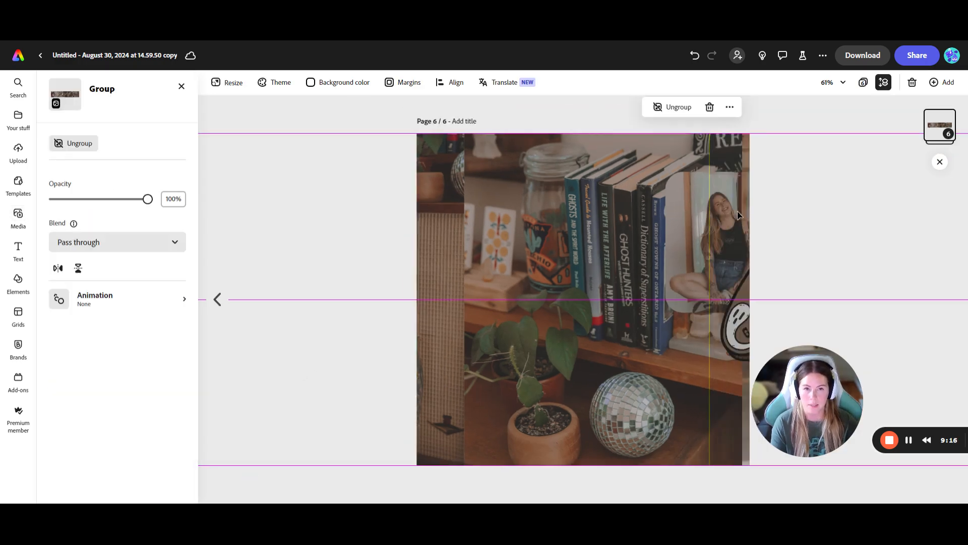
key(shift+Left)
key(shift+Left)
key(shift+Left)
key(shift+Left)
key(shift+Left)
key(shift+Left)
key(shift+Left)
key(shift+Left)
key(shift+Left)
key(shift+Left)
key(shift+Left)
key(shift+Left)
key(shift+Left)
key(shift+Left)
key(shift+Left)
key(shift+Left)
key(shift+Left)
key(shift+Left)
key(shift+Left)
key(shift+Left)
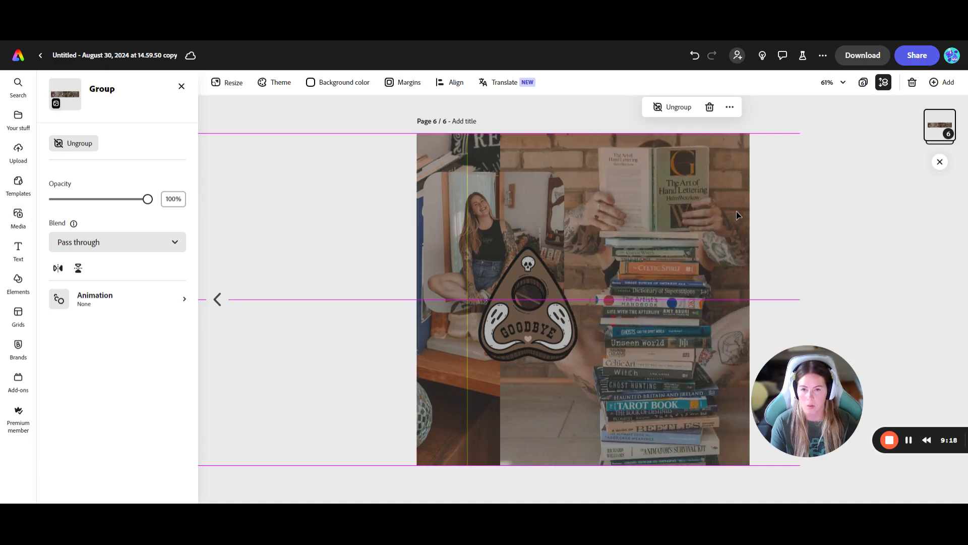
key(shift+Left)
key(shift+Left)
key(shift+Left)
key(shift+Left)
key(shift+Left)
key(shift+Left)
key(shift+Left)
key(shift+Left)
key(shift+Left)
key(shift+Left)
key(shift+Left)
key(shift+Left)
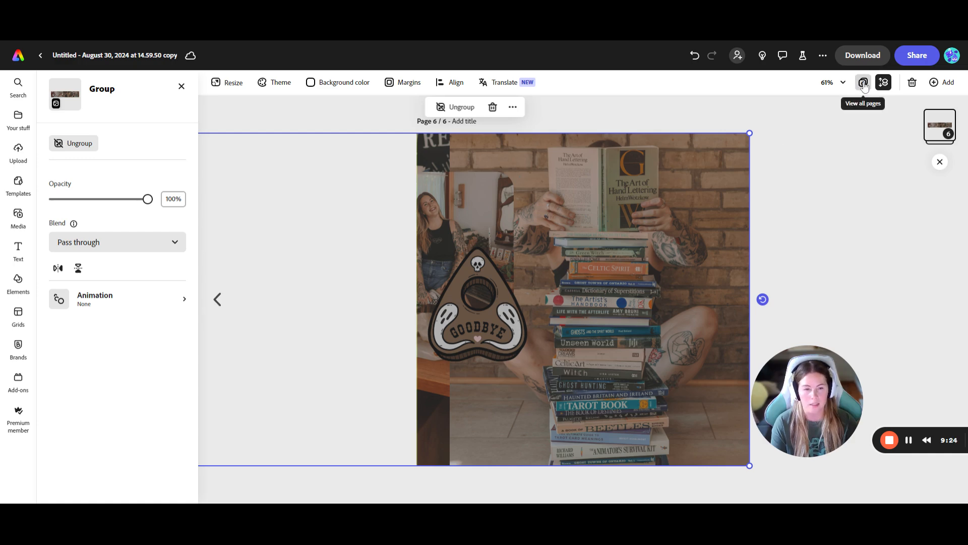
- Examine all pages in the overview to check how the collage panels continue from page to page
click(864, 82)
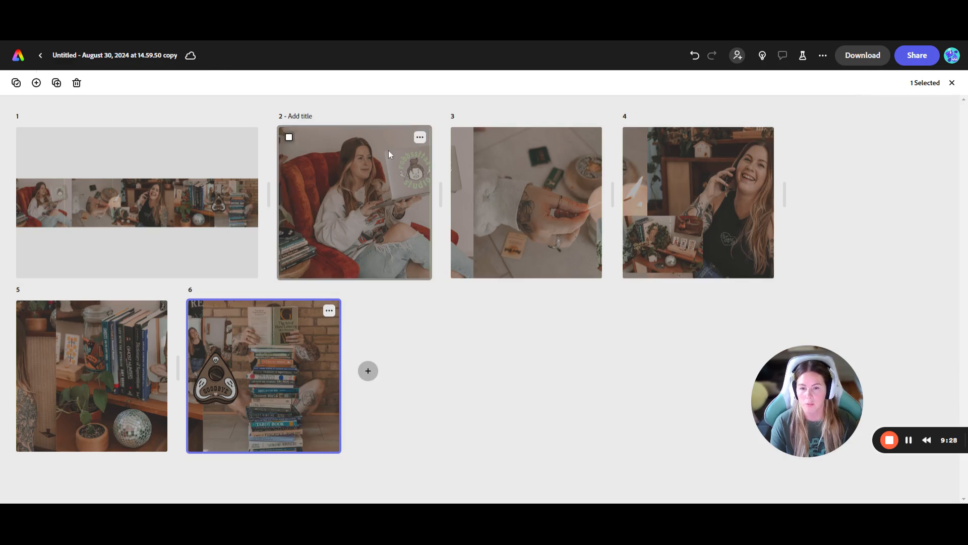
click(288, 137)
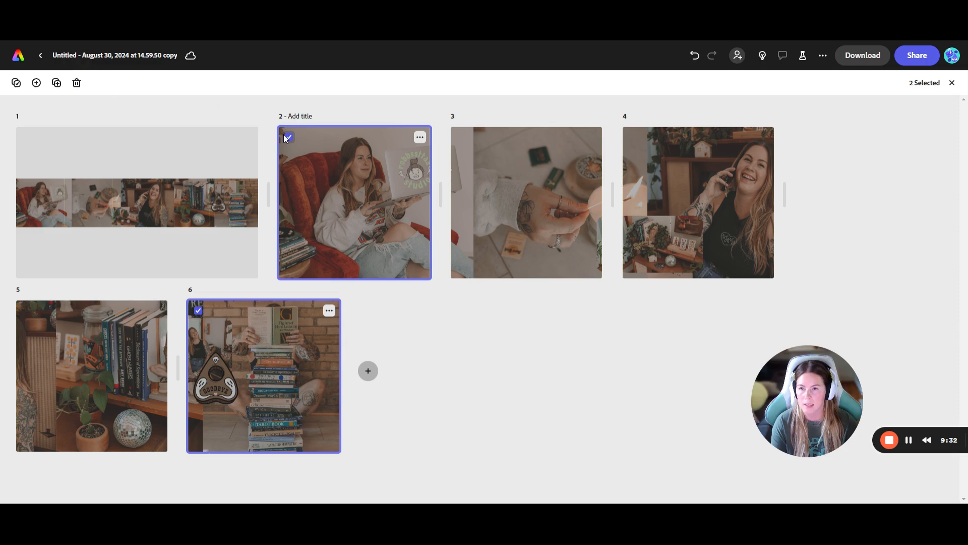
click(289, 138)
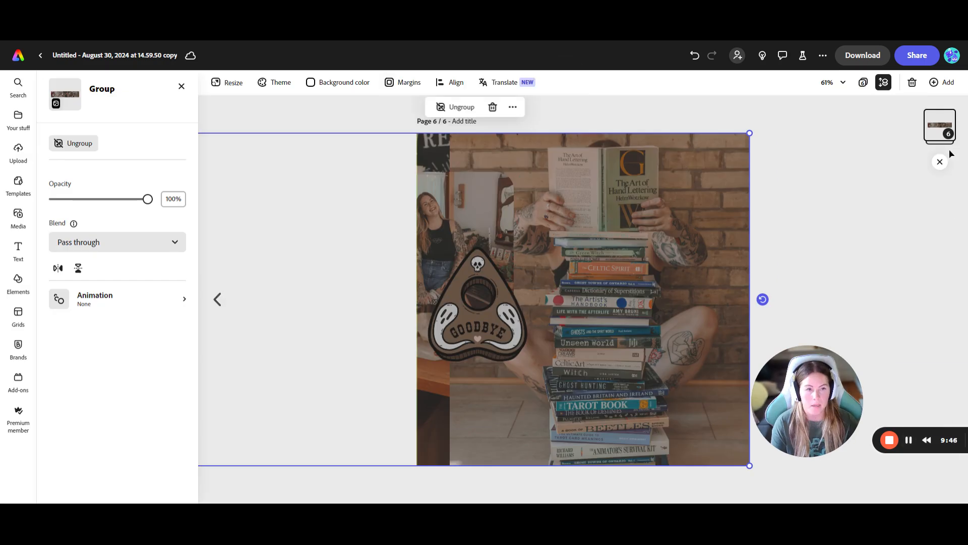
- Delete the semi-transparent guide grid from inside the collage group on page 6
click(947, 134)
click(942, 137)
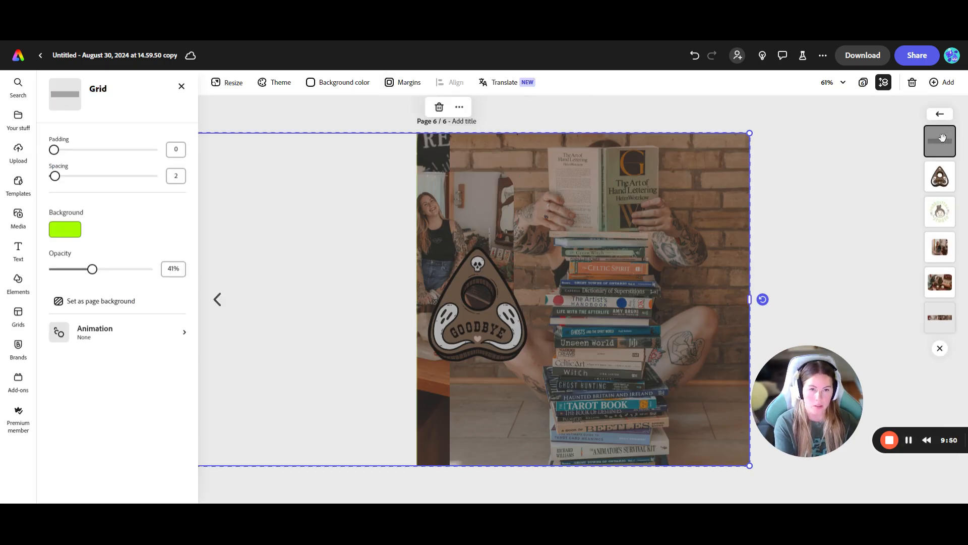
key(Delete)
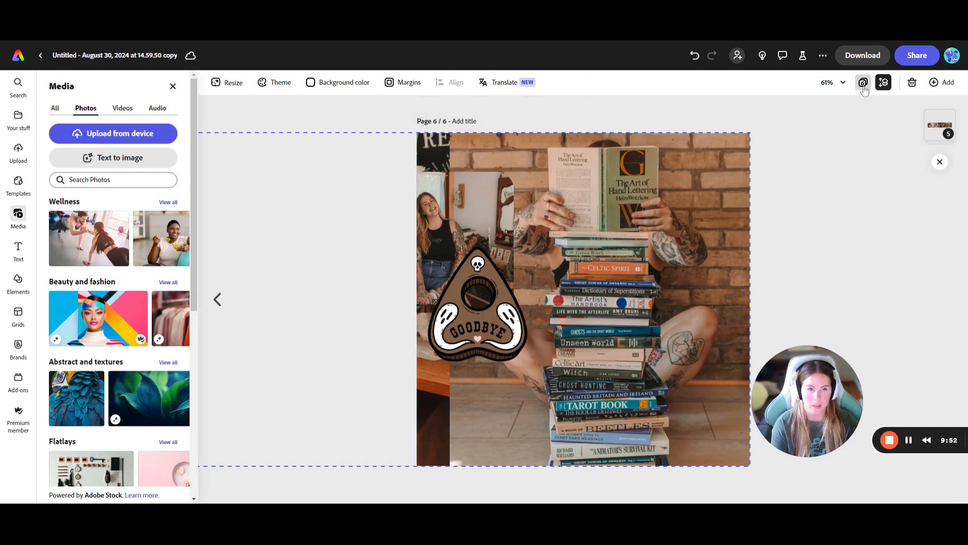
- Open page 5 and delete the guide grid from inside its collage group
click(862, 82)
click(160, 348)
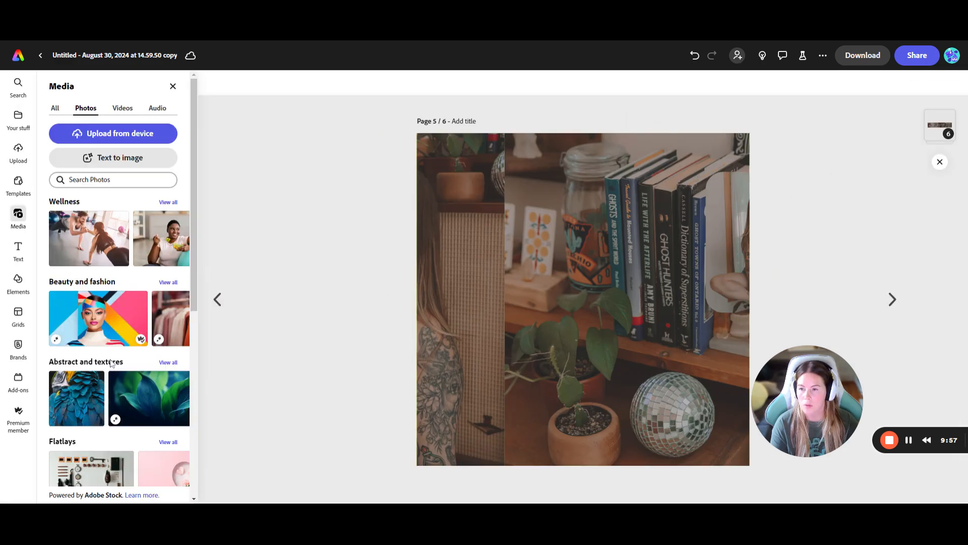
double_click(110, 359)
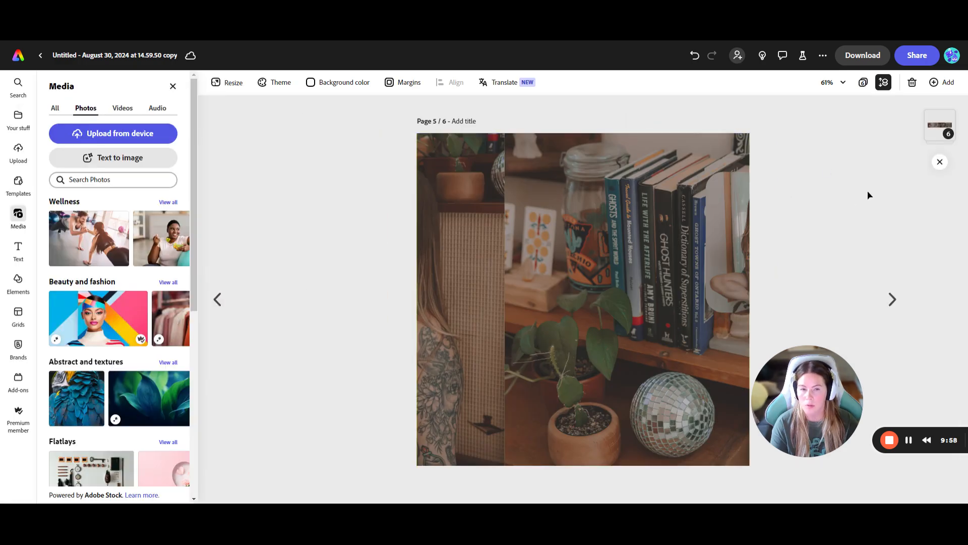
click(939, 129)
click(935, 142)
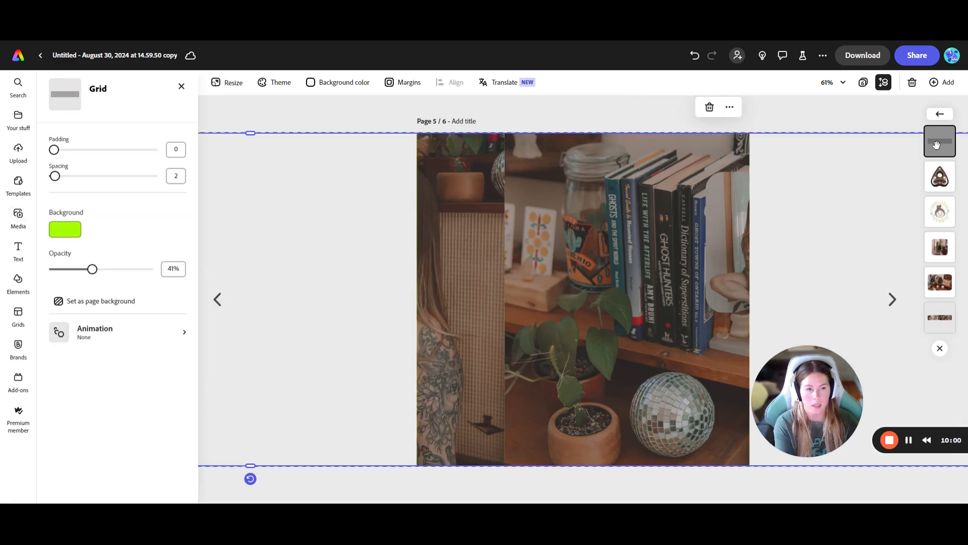
key(Delete)
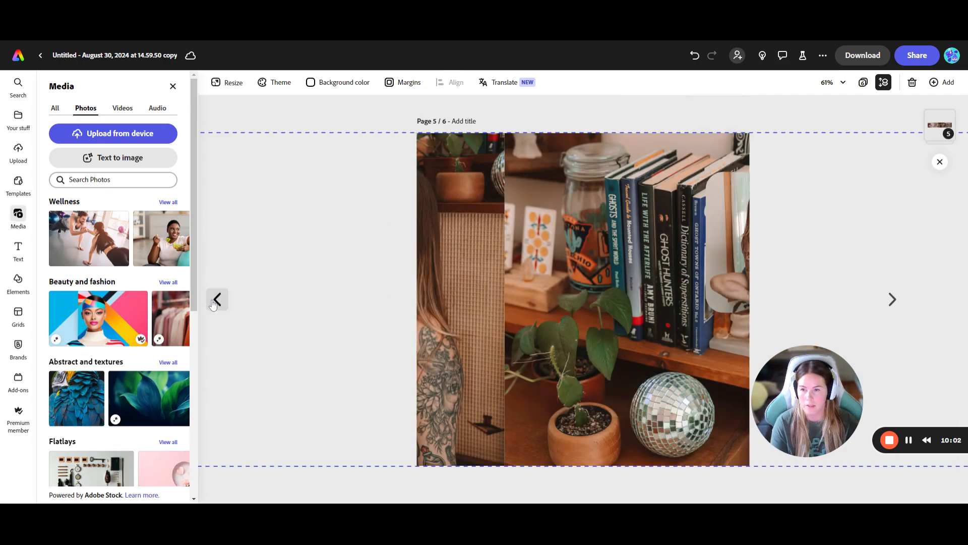
- Go to page 4 and delete the guide grid from inside its collage group
click(173, 86)
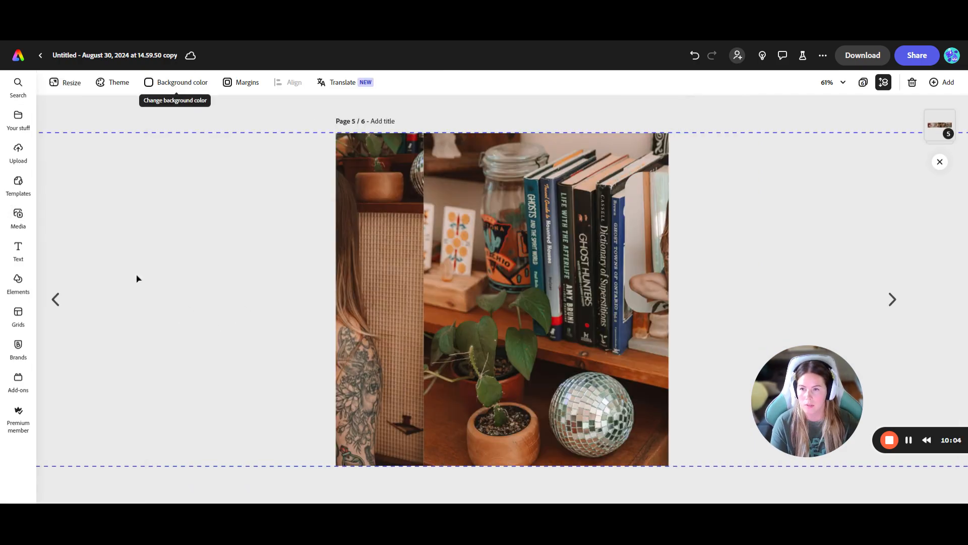
click(59, 306)
click(955, 127)
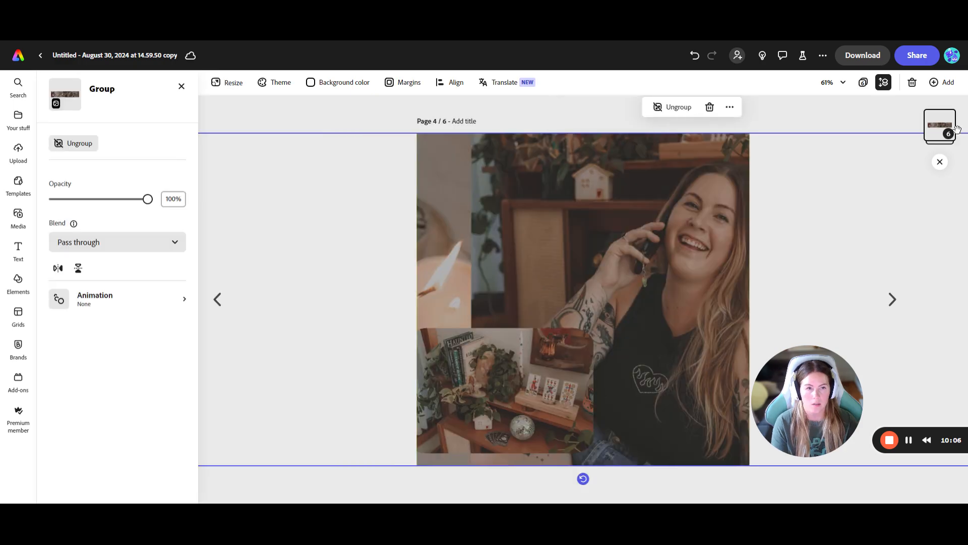
click(941, 149)
key(Delete)
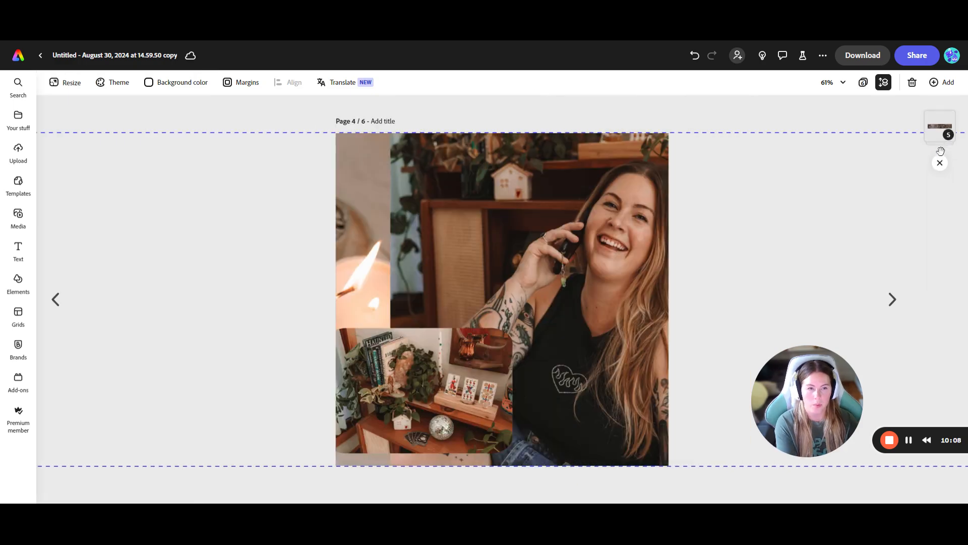
- Go to page 3 and delete the guide grid from inside its collage group
click(69, 301)
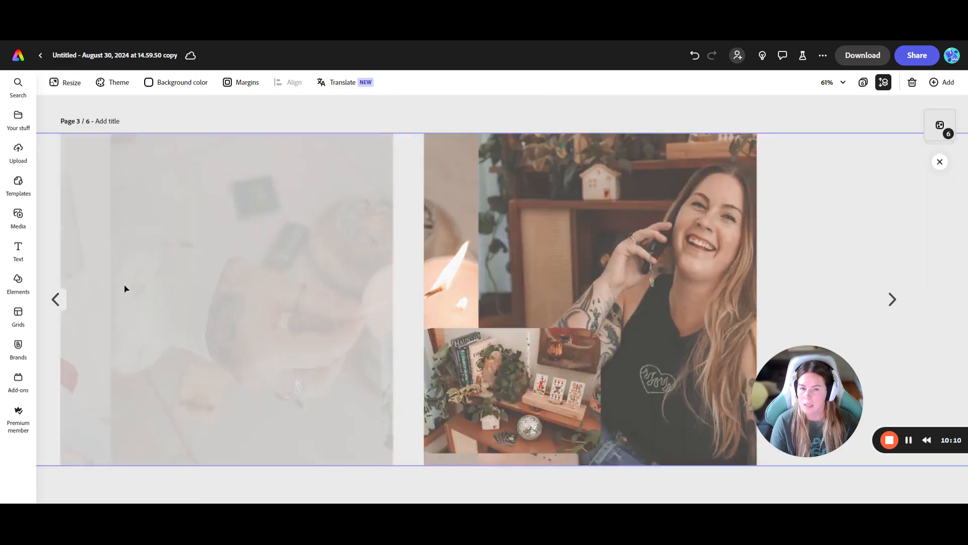
click(511, 249)
mouse_move(933, 134)
click(940, 151)
key(Delete)
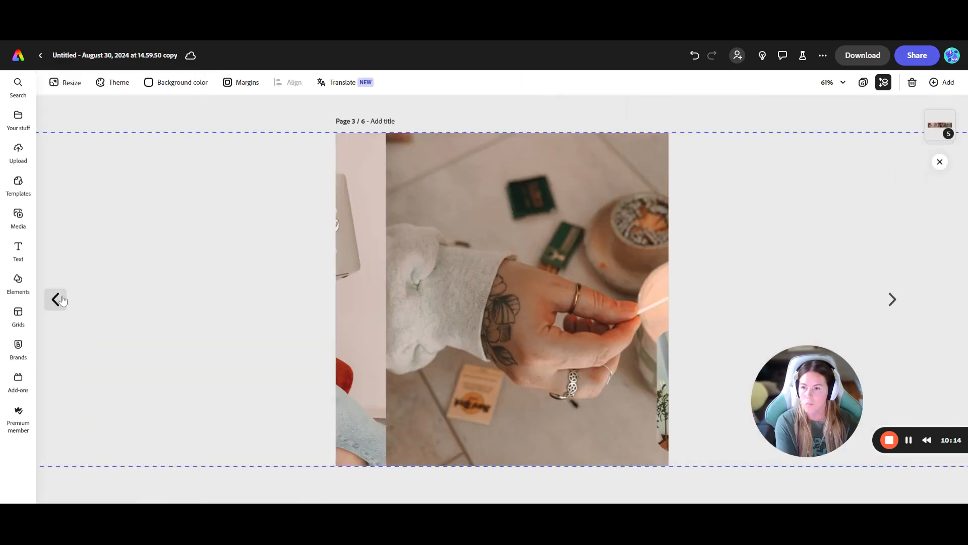
- Go to page 2 and delete the guide grid from inside its collage group
click(56, 299)
click(526, 256)
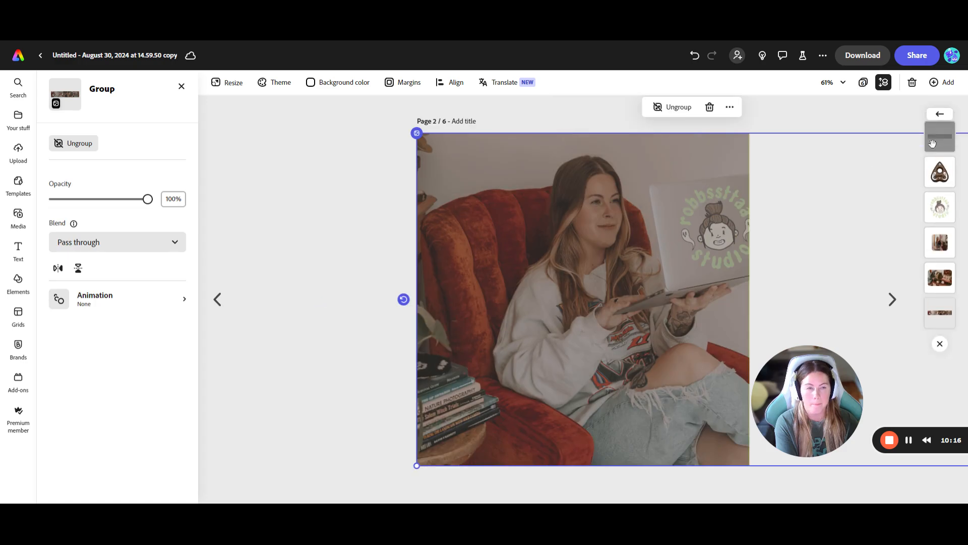
key(Delete)
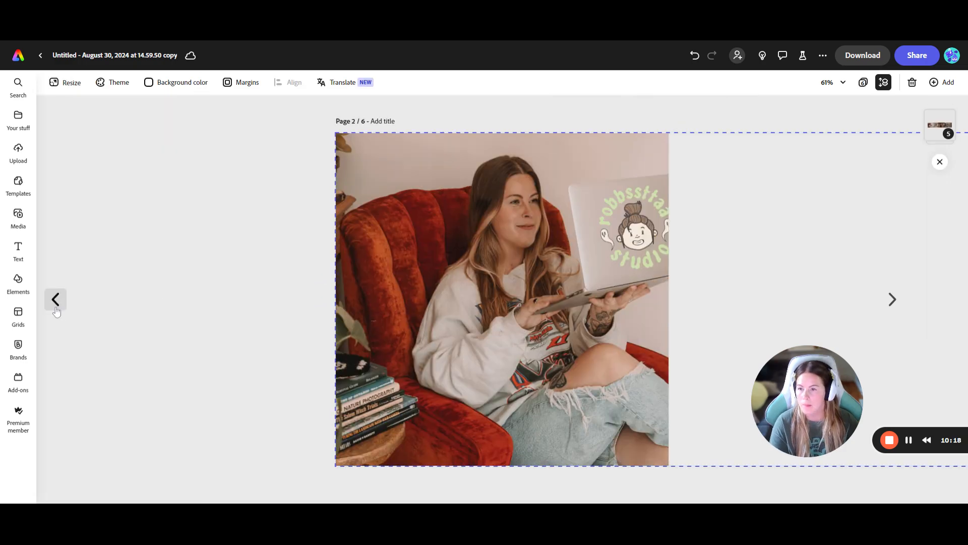
- Open page 6 from the page overview and ungroup its collage into separate elements
click(863, 83)
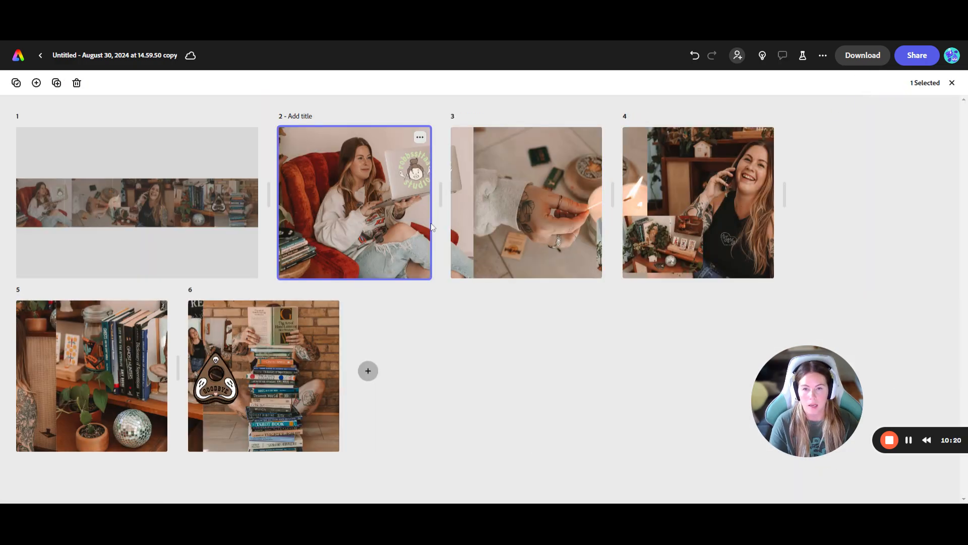
double_click(230, 383)
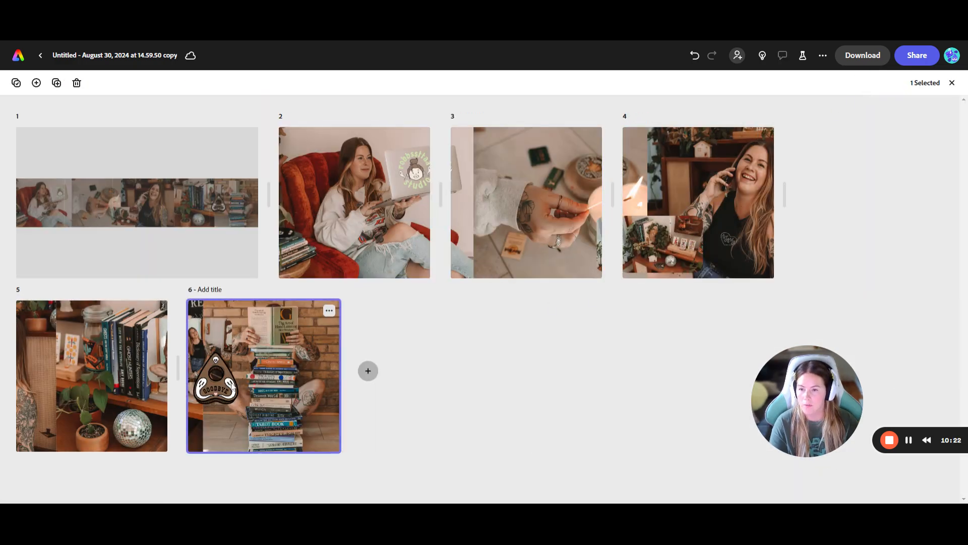
click(388, 320)
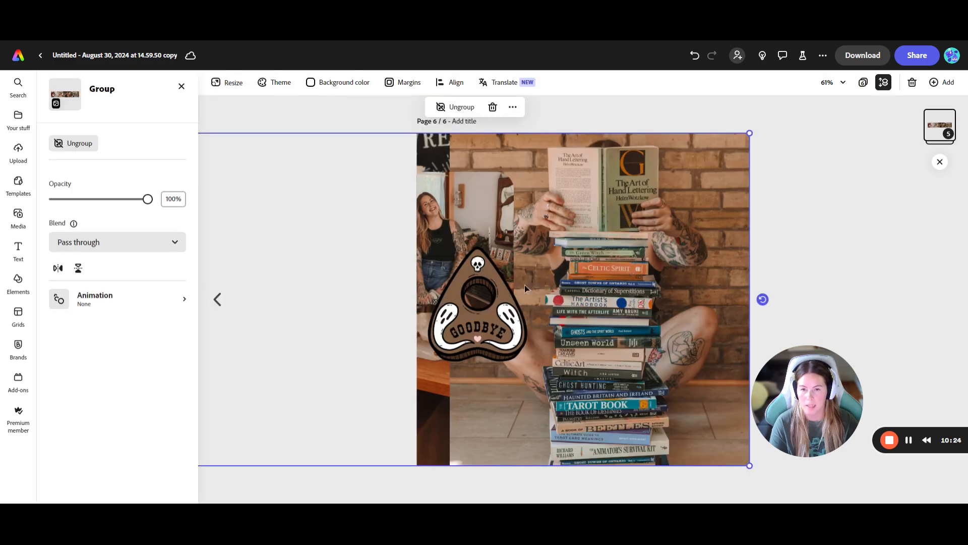
click(465, 107)
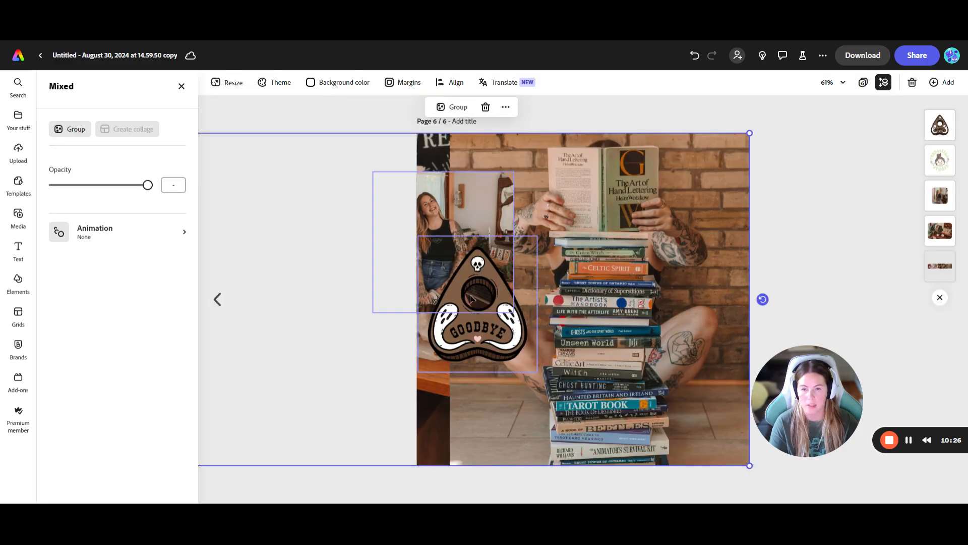
click(875, 231)
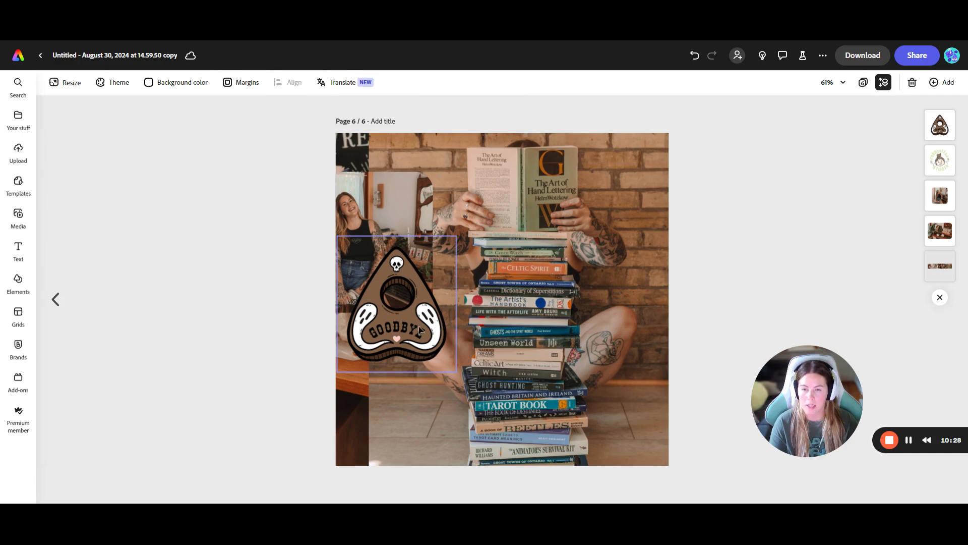
- Try moving the Goodbye planchette sticker right on page 6 and undo the move
drag(384, 354, 496, 335)
key(ctrl+z)
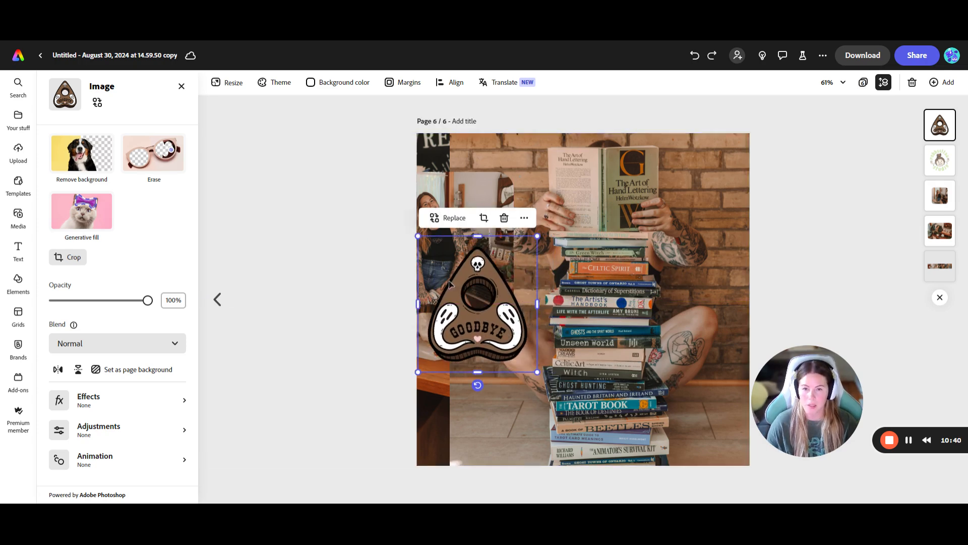
- Compare page 6 with the neighbouring pages in the overview and reopen page 6
click(459, 184)
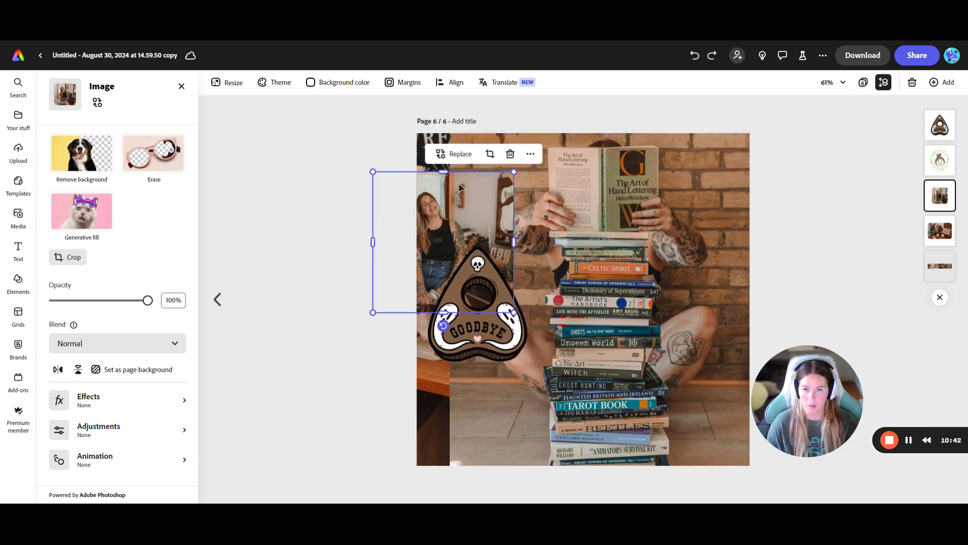
click(864, 82)
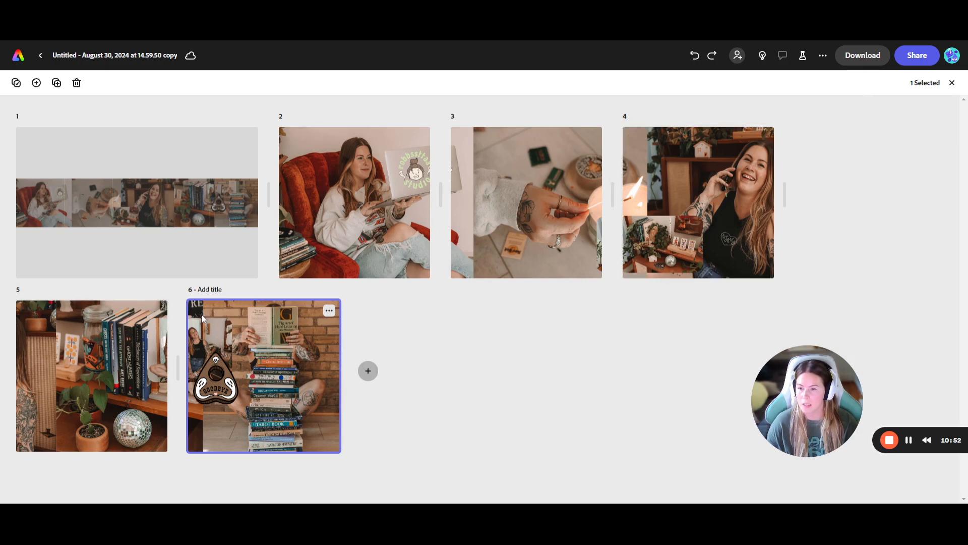
double_click(215, 315)
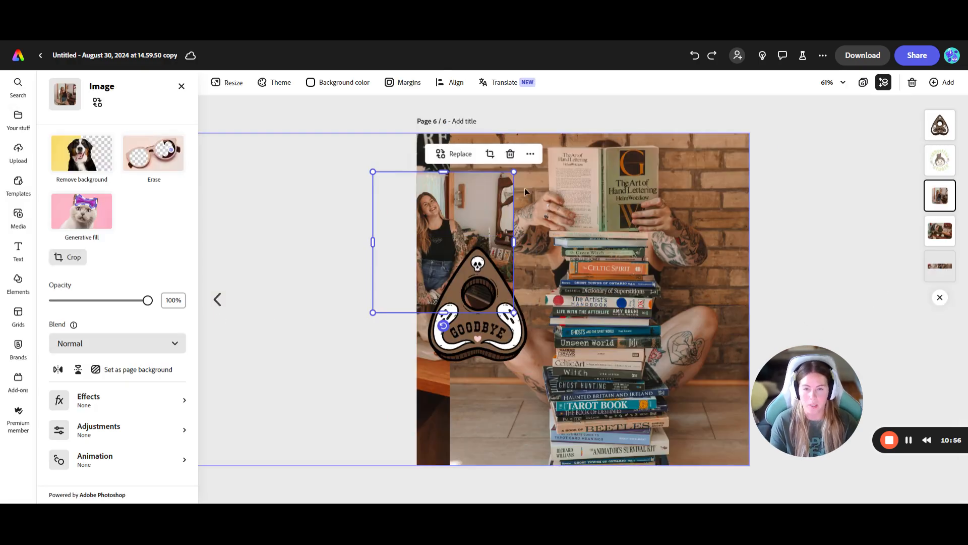
click(388, 151)
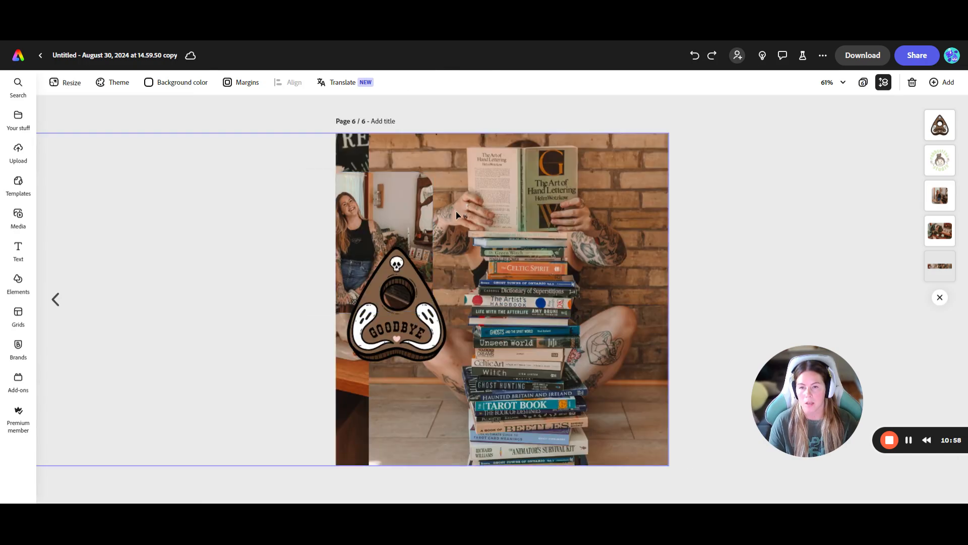
- Nudge the small photo behind the planchette sticker straight up on page 6 by four large steps
click(410, 220)
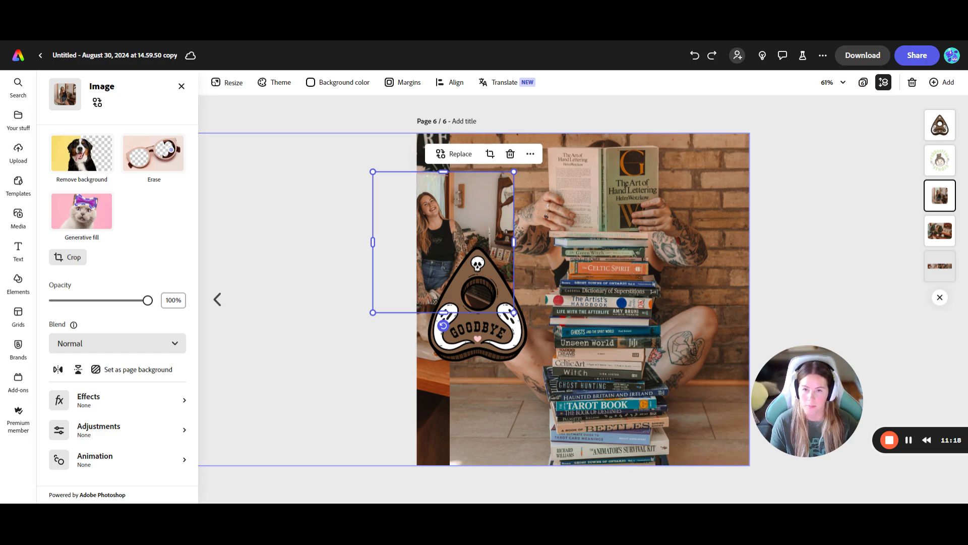
key(shift+Up)
key(shift+Up)
key(shift+Up)
key(shift+Up)
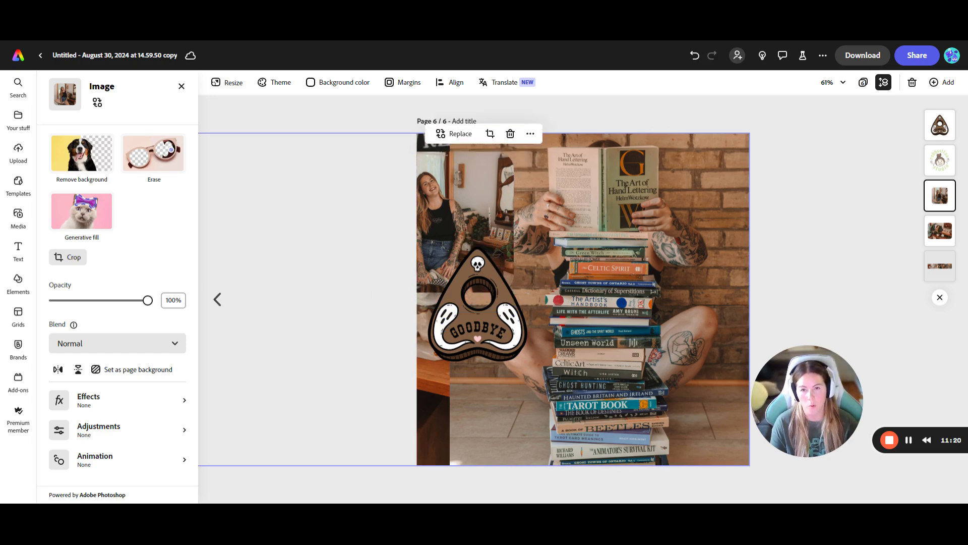
- Ungroup the collage on page 5 and move the small photo overlapping its right edge straight up to match its position on page 6
click(863, 82)
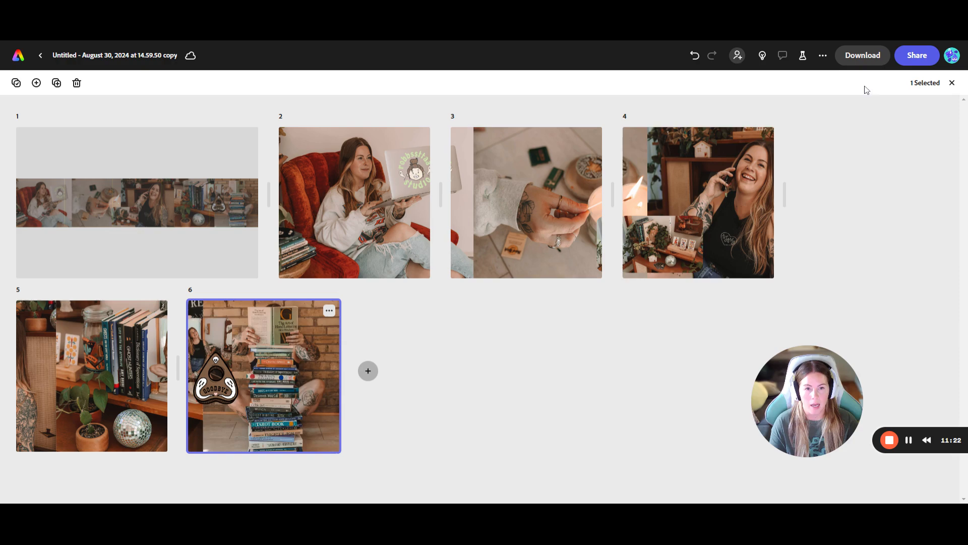
double_click(145, 378)
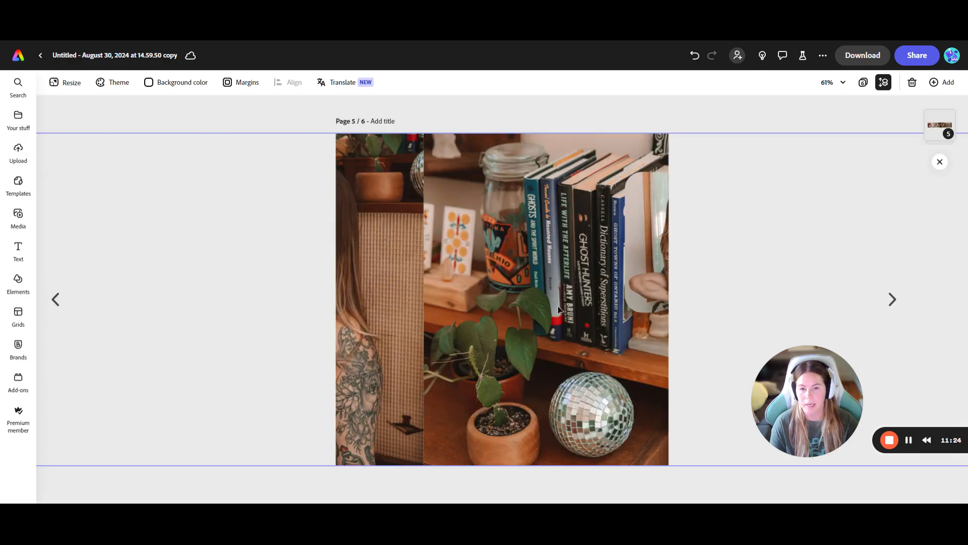
click(663, 240)
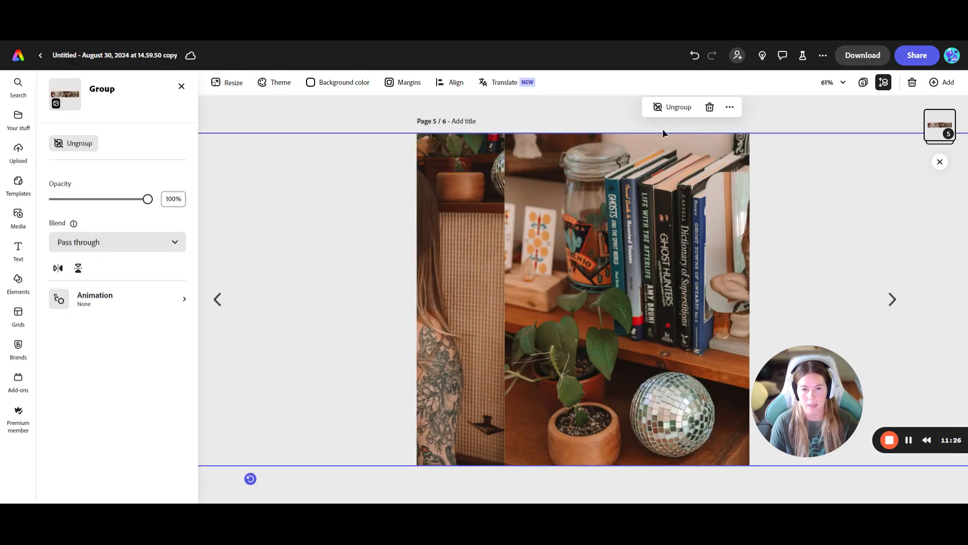
click(675, 106)
click(786, 221)
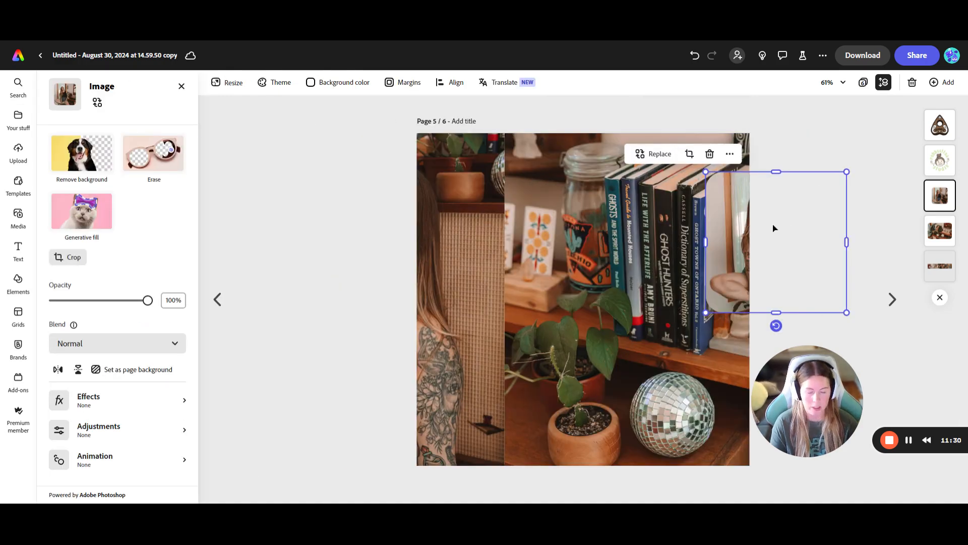
drag(775, 228, 775, 208)
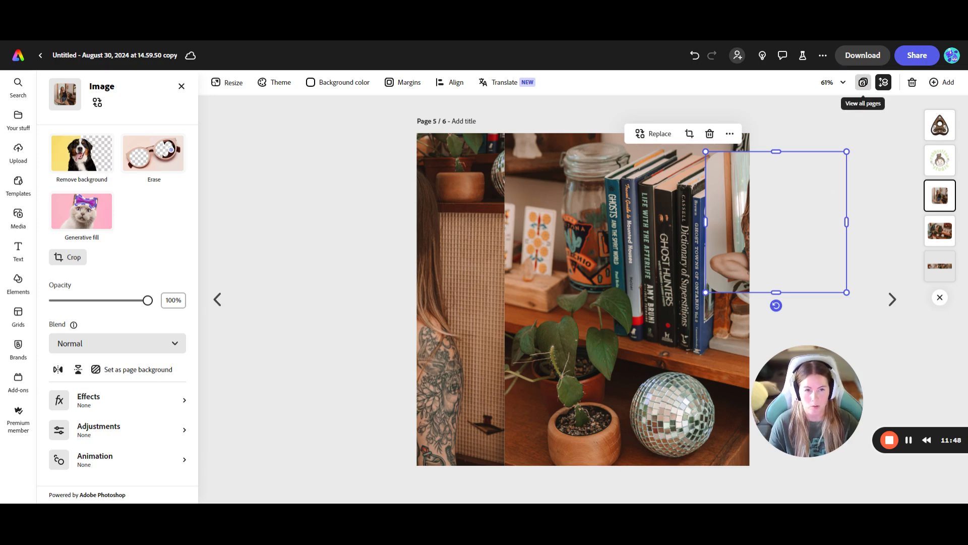
- Select pages 2 through 6 in the page overview, leaving out page 1, and open the download options for the selected pages
click(863, 82)
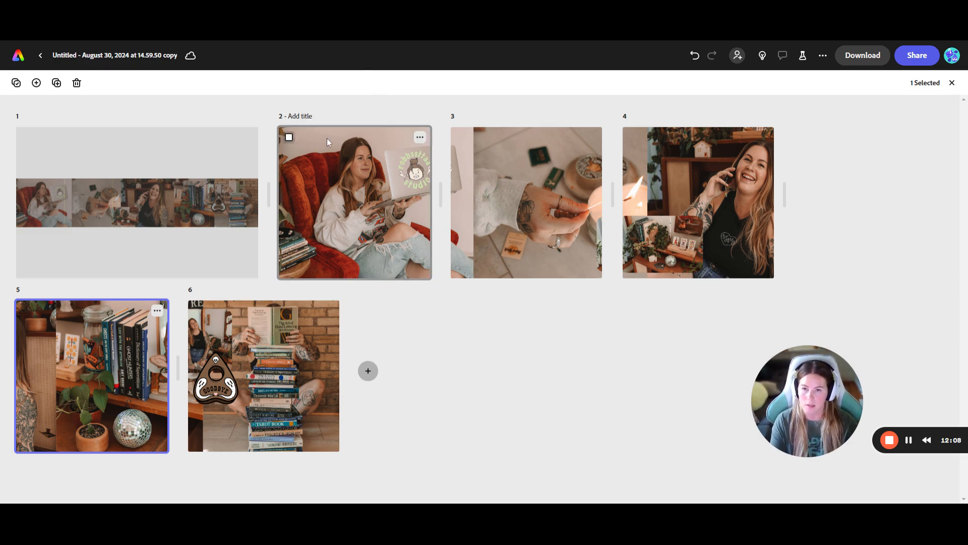
click(289, 137)
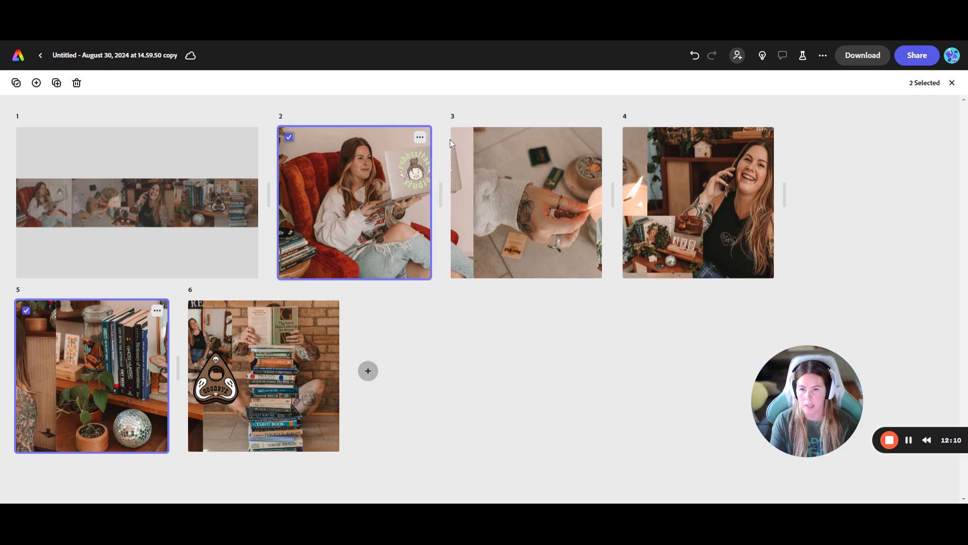
click(461, 137)
click(633, 138)
click(199, 311)
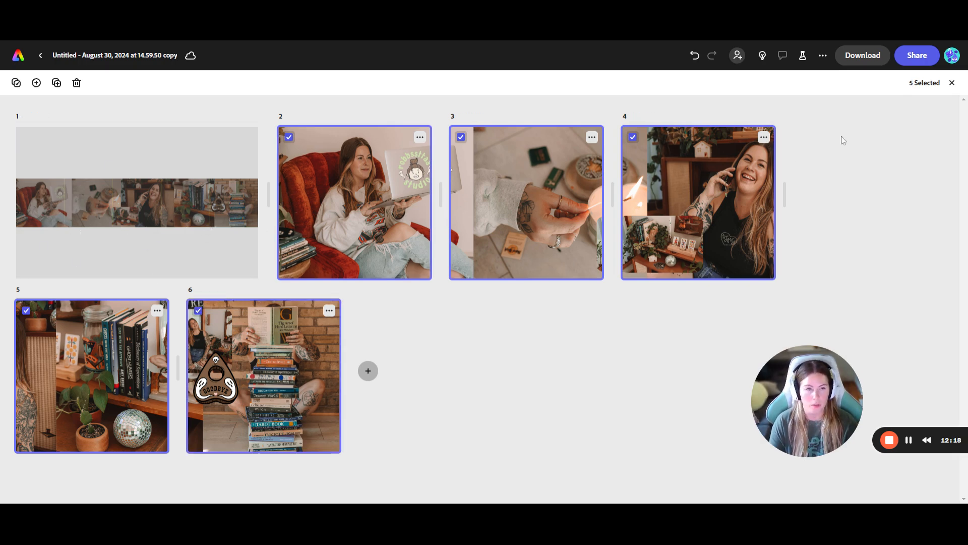
click(873, 60)
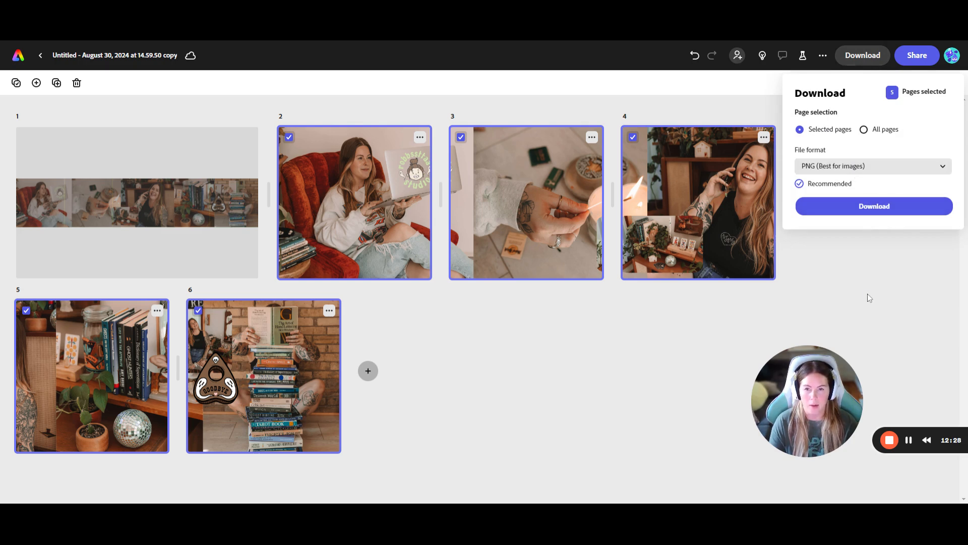
click(888, 441)
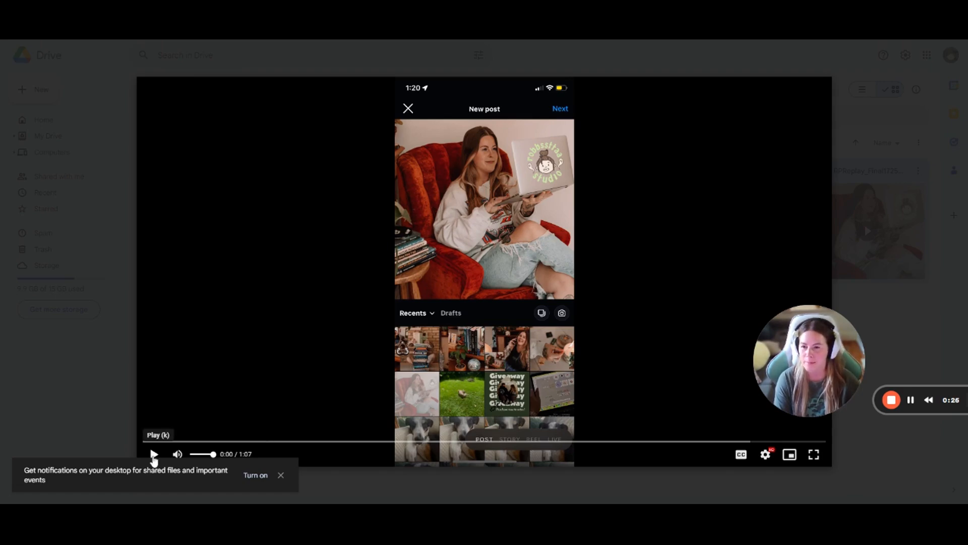
- In Google Drive, play the phone recording of the carousel post, rewind it to 0:32 and replay the swipe between pages
click(154, 455)
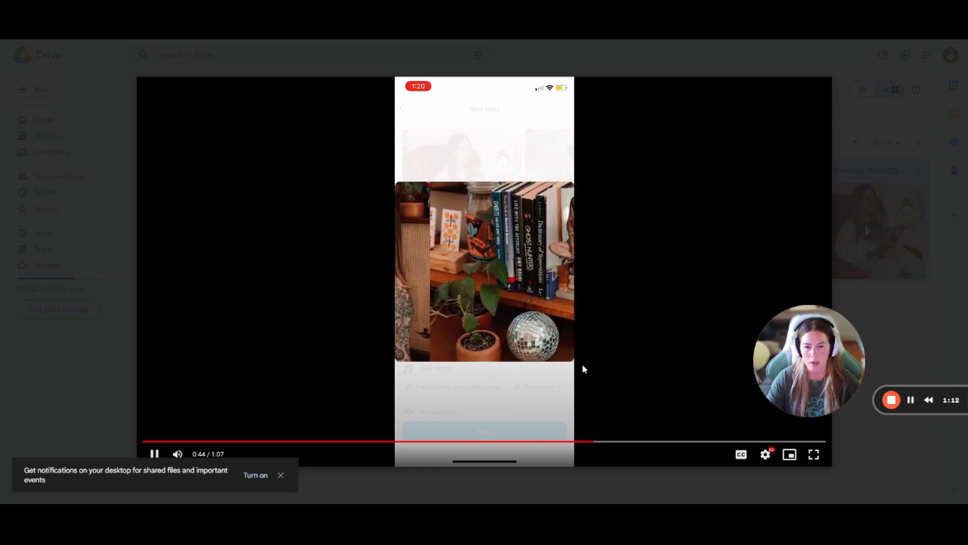
drag(605, 446, 471, 442)
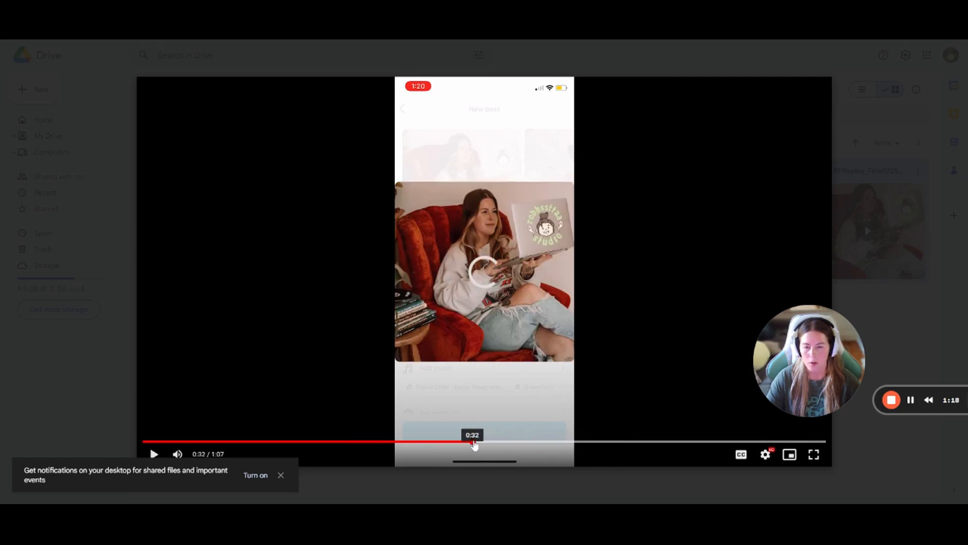
click(154, 454)
click(154, 453)
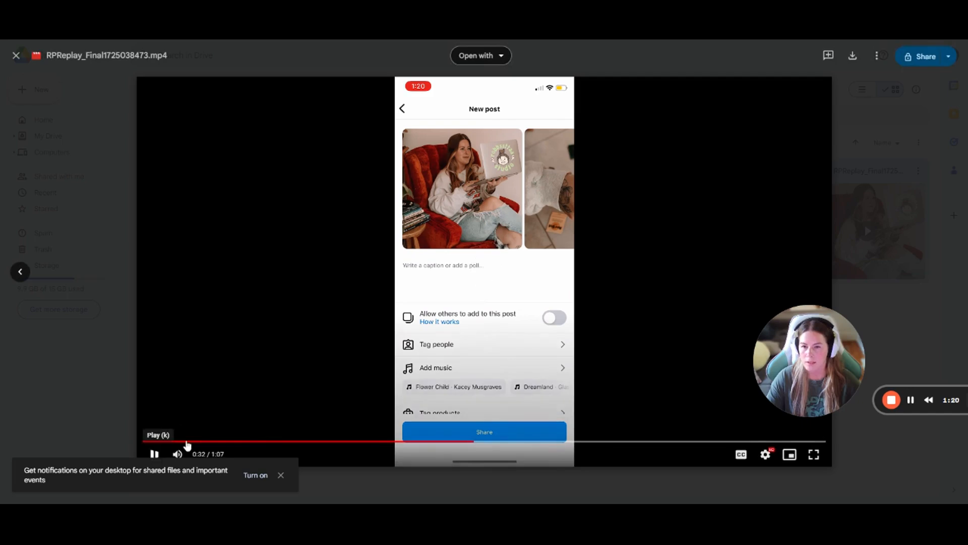
click(154, 454)
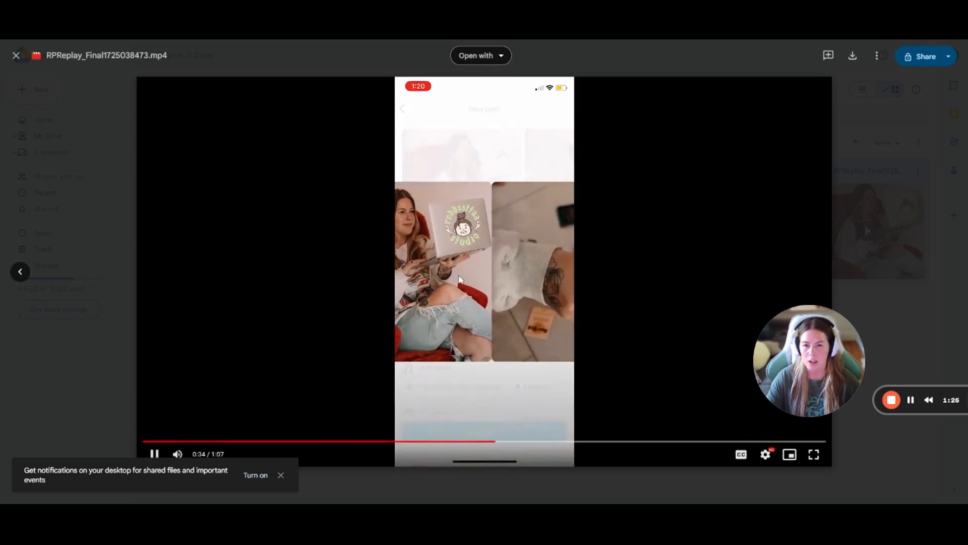